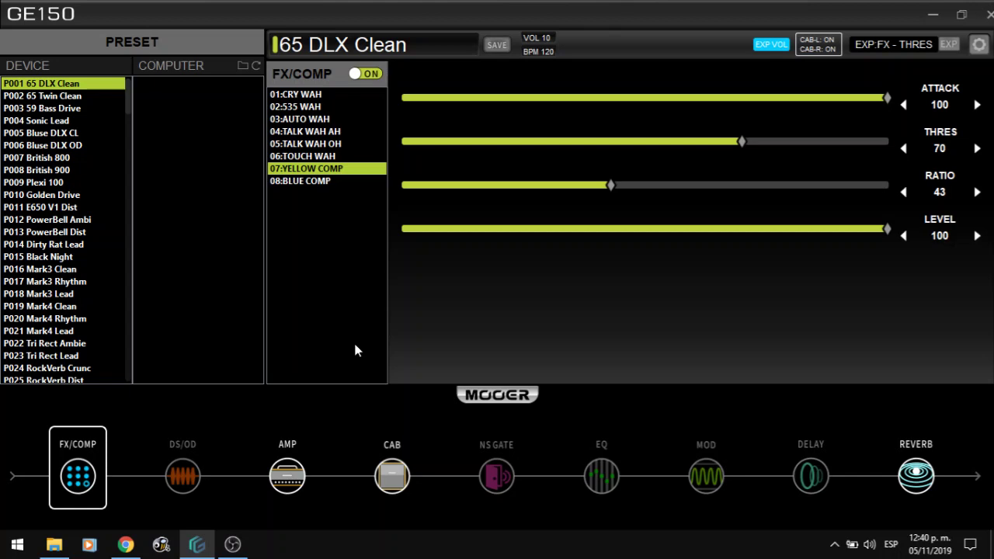
# Audition presets P002 65 Twin Clean and P003 59 Bass Drive, and check the audio levels in OBS before returning to the GE150 editor.
pyautogui.press('Down')
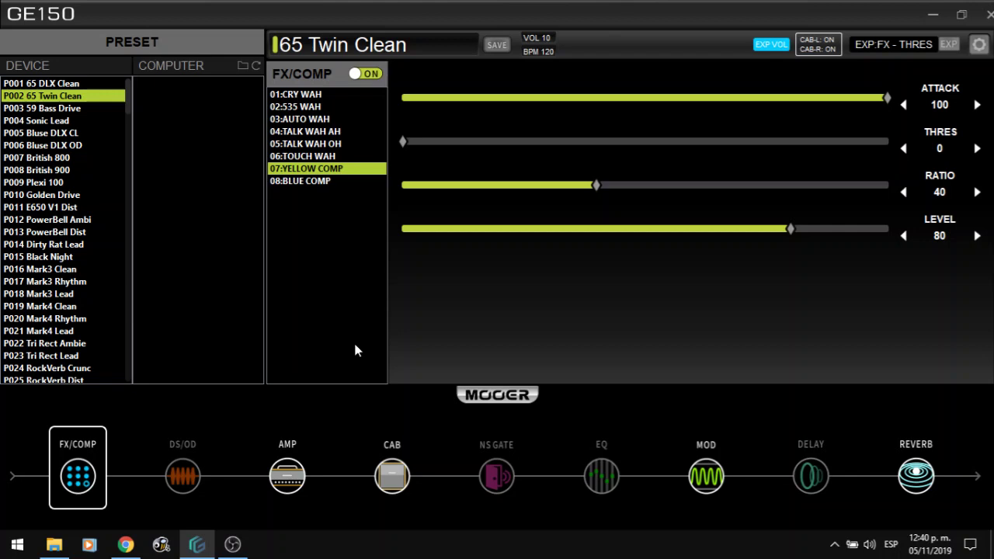
pyautogui.press('Down')
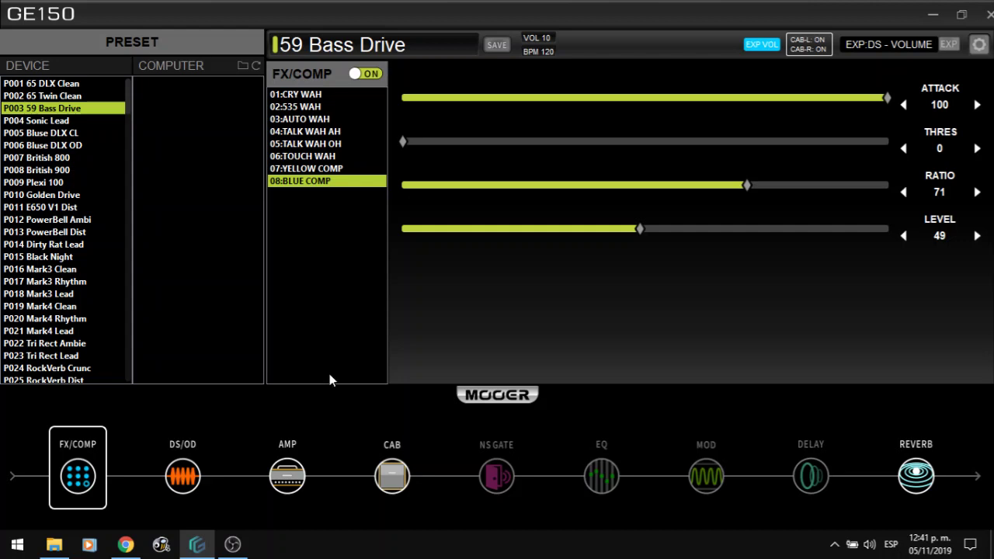
pyautogui.click(200, 547)
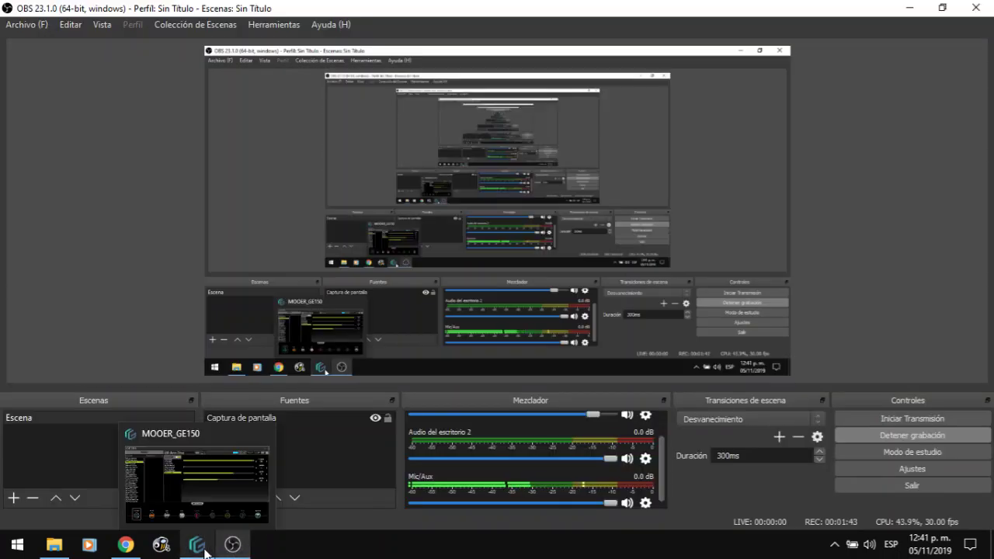
pyautogui.click(198, 546)
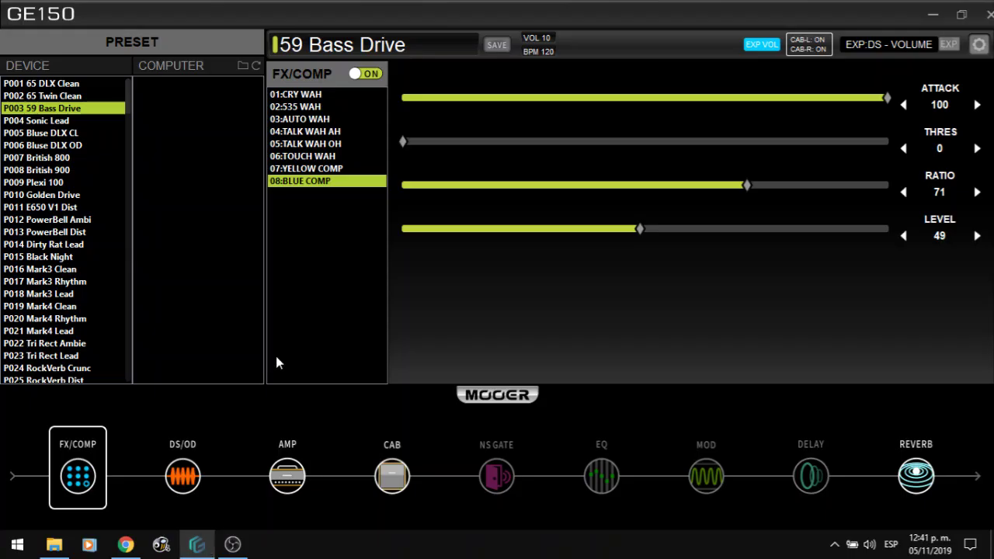
# Advance through the device presets to P007 British 800 and P011 E650 V1 Dist, reviewing their DS/OD, AMP and CAB settings.
pyautogui.press('Down')
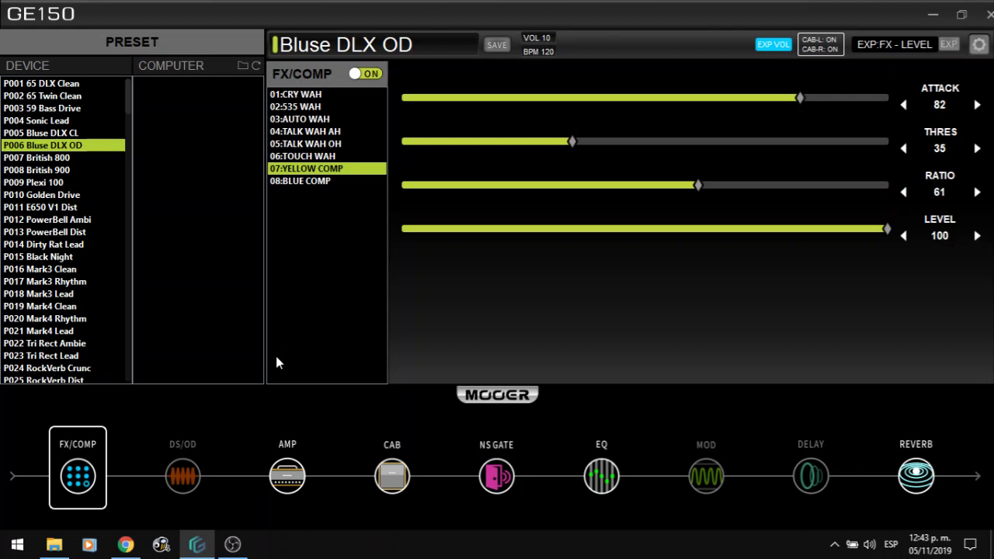
pyautogui.press('Down')
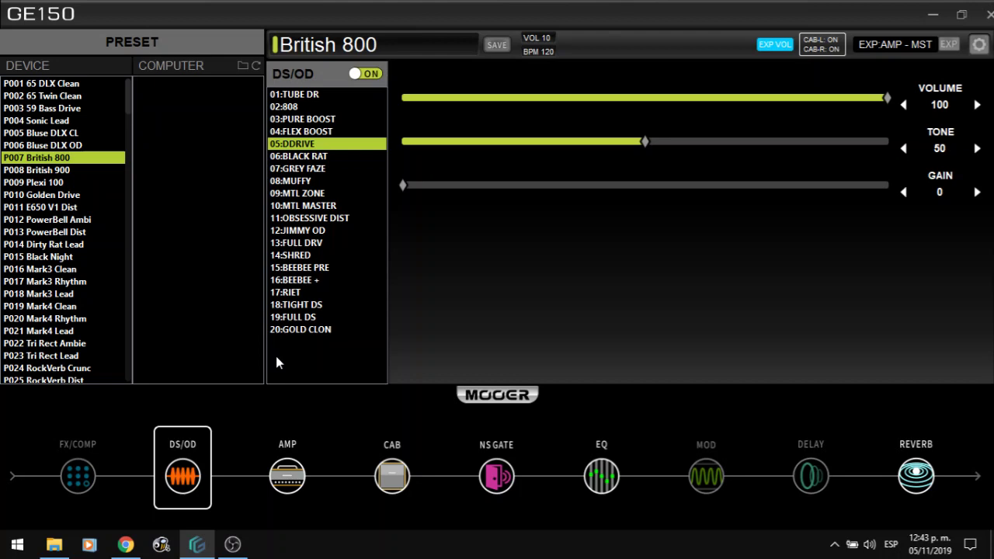
pyautogui.click(287, 475)
pyautogui.click(183, 475)
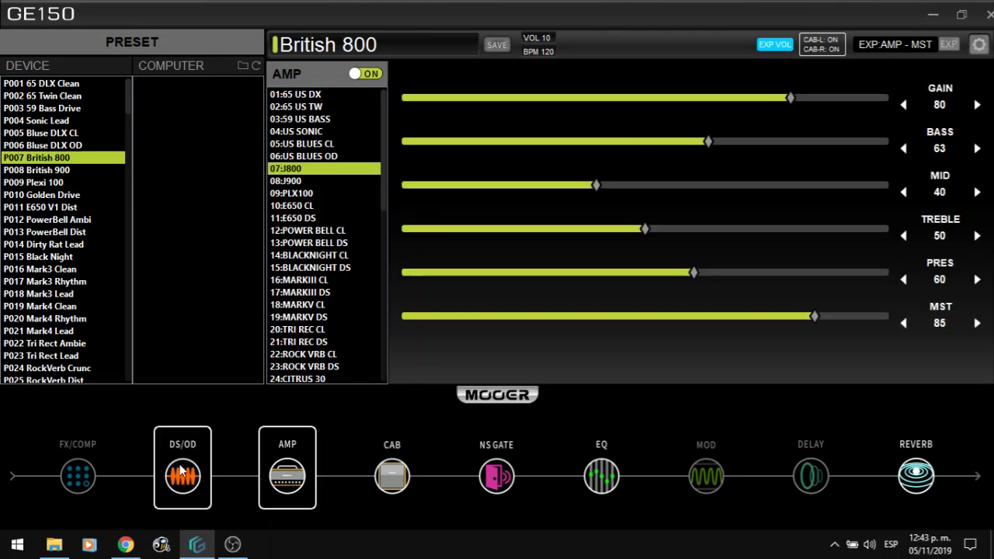
pyautogui.click(304, 481)
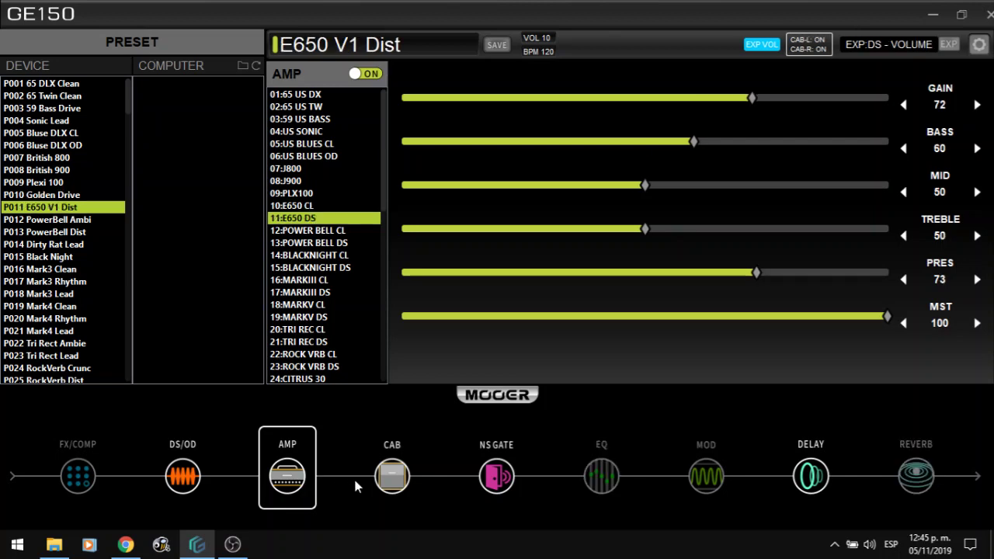
pyautogui.click(391, 501)
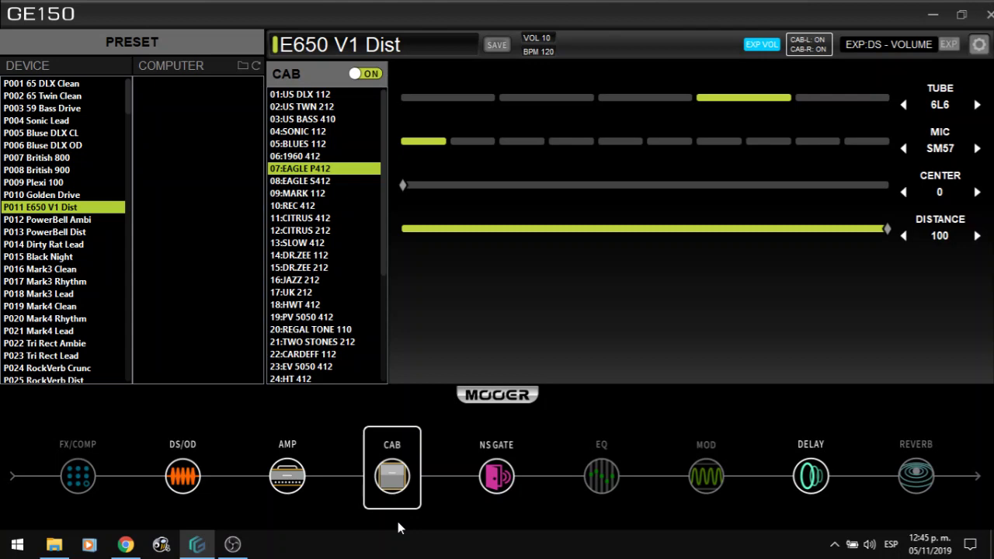
# Load preset P013 PowerBell Dist and try adjusting the threshold of its NOISE KILLER noise gate.
pyautogui.press('Down')
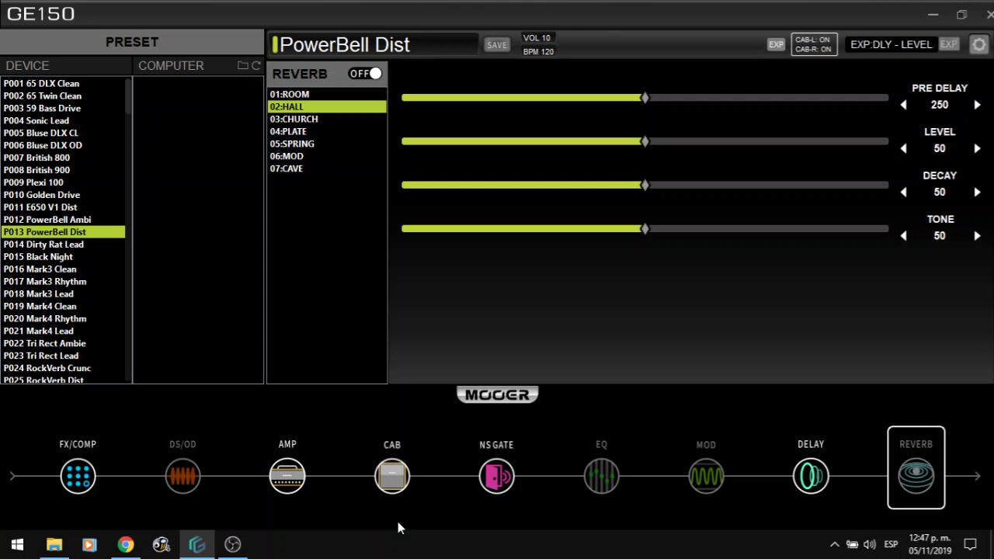
pyautogui.click(513, 485)
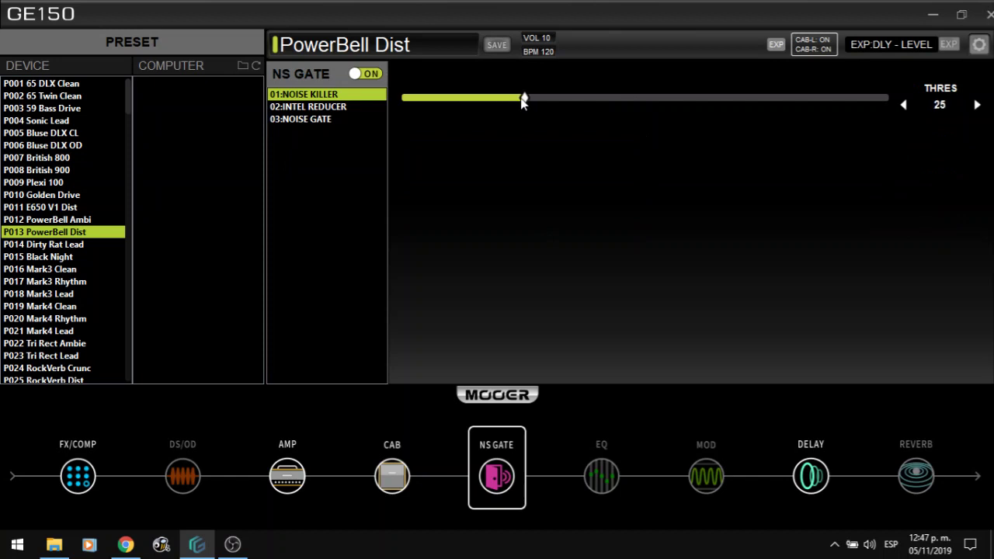
pyautogui.scroll(9, 520, 99)
pyautogui.scroll(3, 522, 101)
pyautogui.click(903, 104)
# Review PowerBell Dist's DS/OD and AMP settings, and load preset P014 Dirty Rat Lead without saving the modified preset.
pyautogui.click(183, 482)
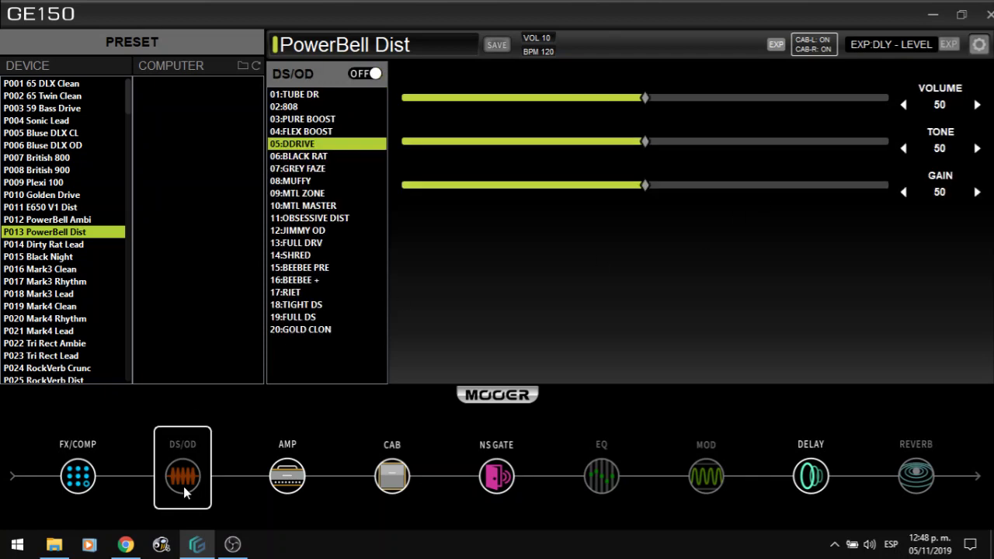
pyautogui.click(287, 480)
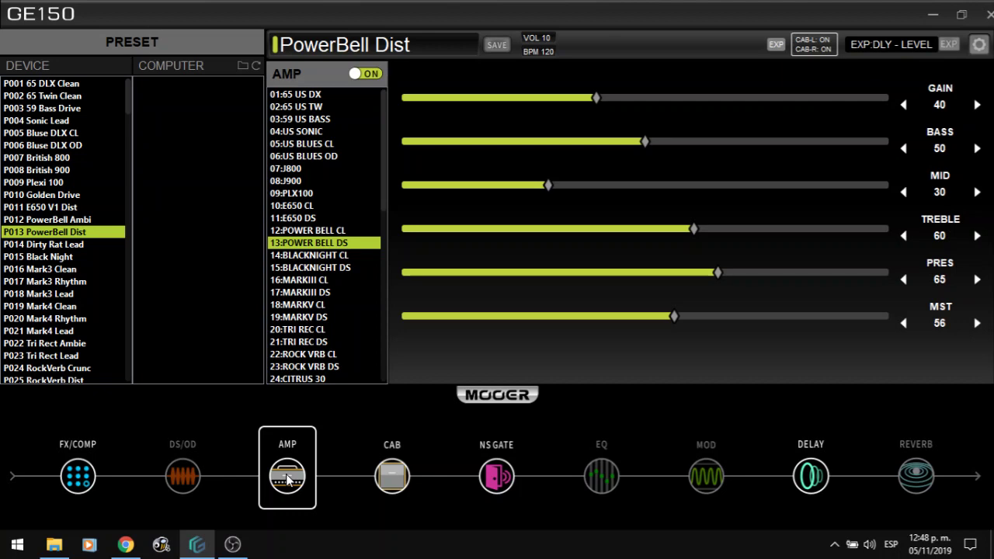
pyautogui.scroll(-1, 92, 233)
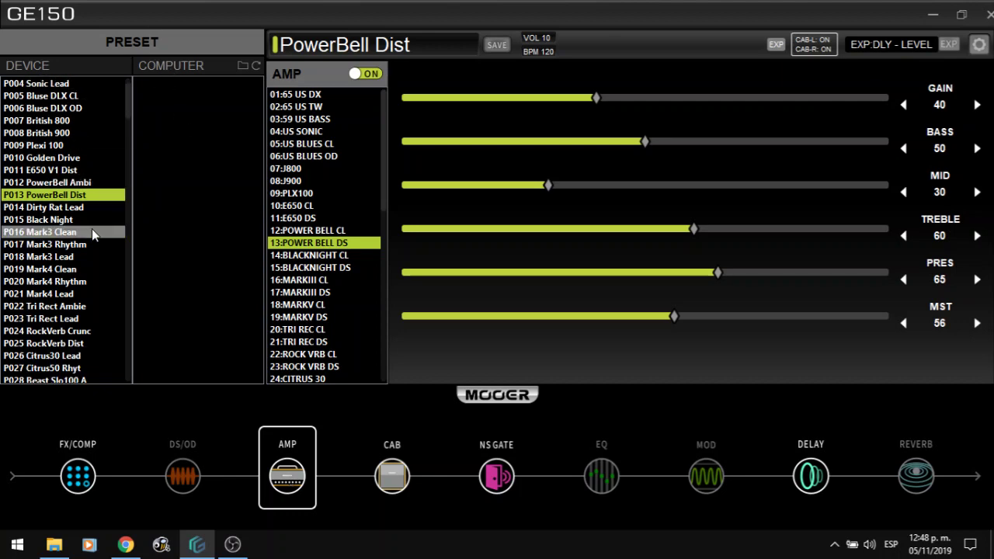
pyautogui.click(86, 209)
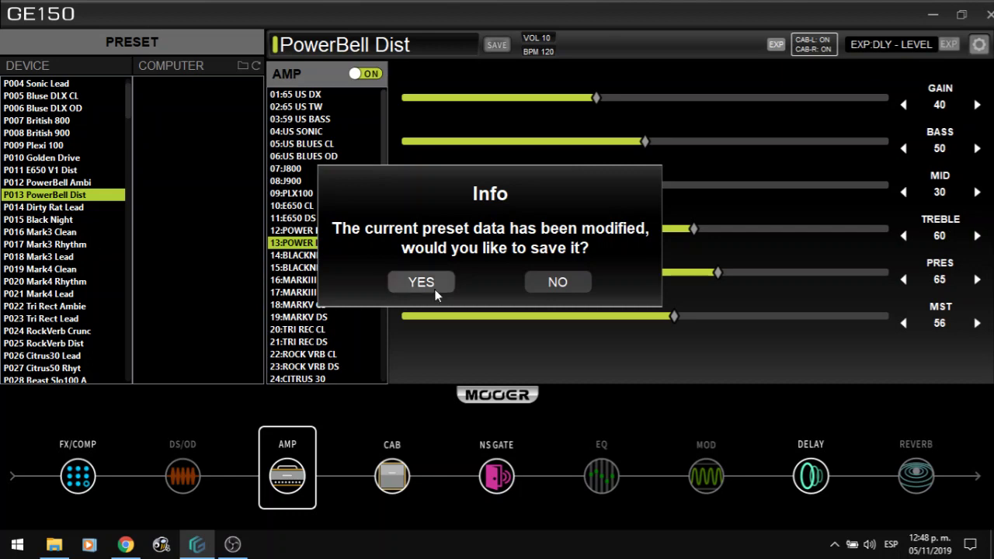
pyautogui.click(548, 286)
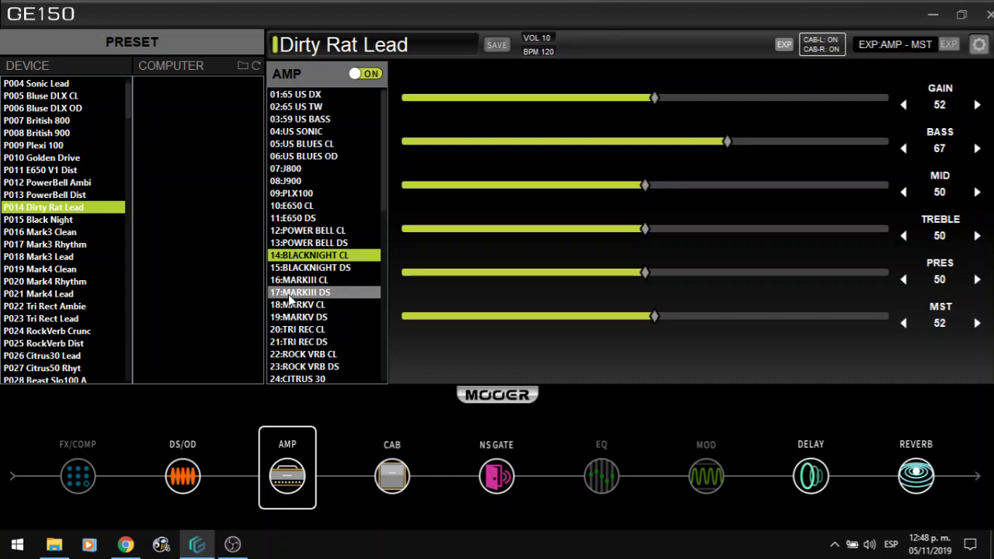
# Check the recording in OBS, return to the GE150 editor, and review the DS/OD, AMP and CAB settings of preset P015 Black Night.
pyautogui.click(247, 545)
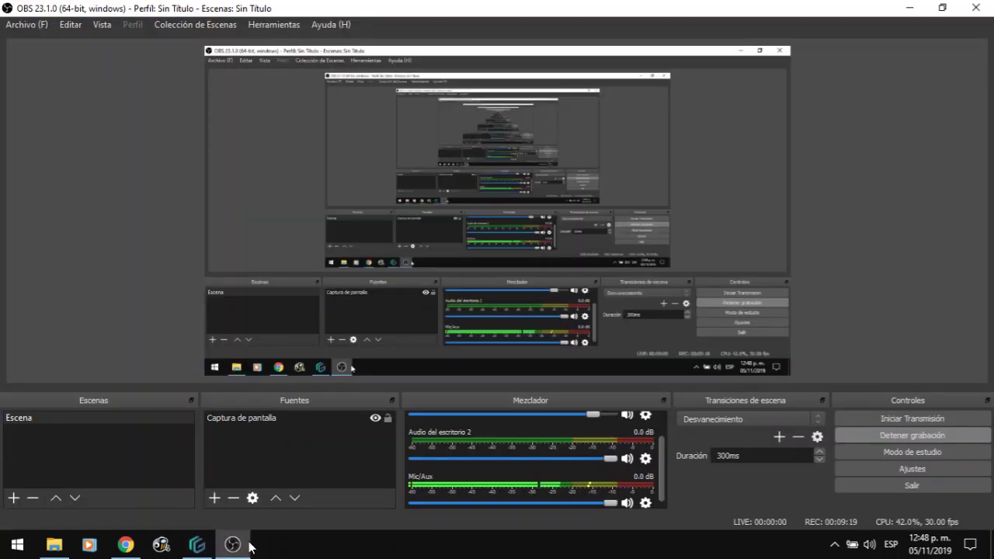
pyautogui.click(197, 544)
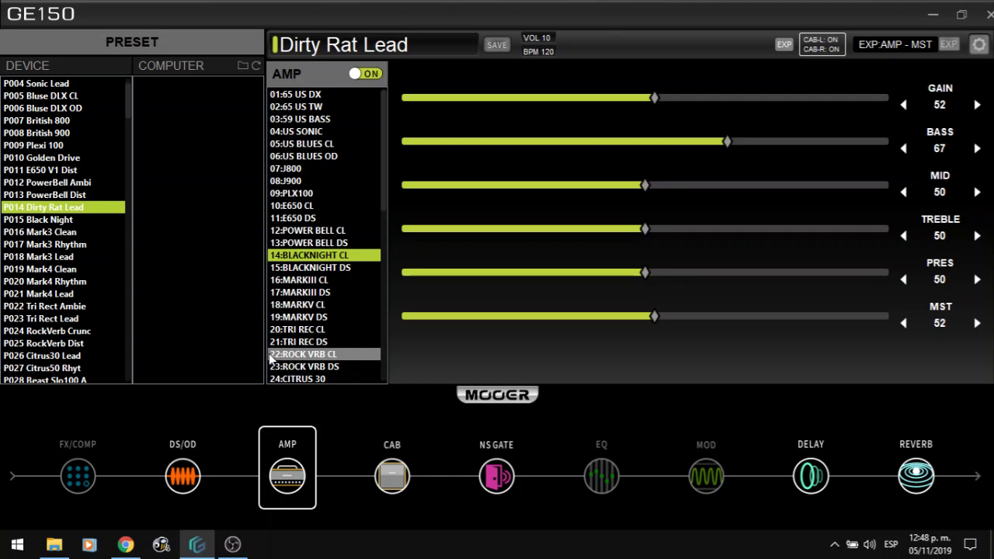
pyautogui.press('Down')
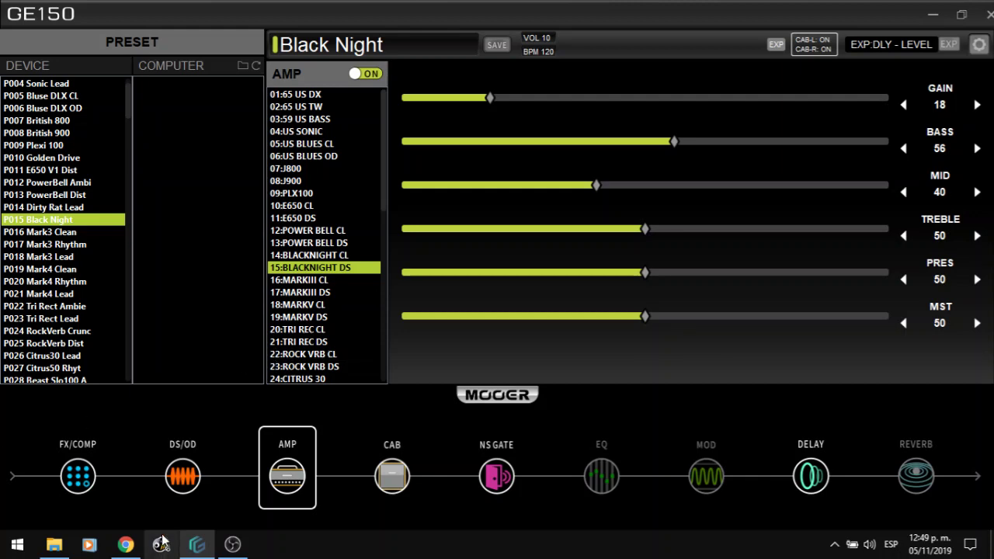
pyautogui.click(182, 478)
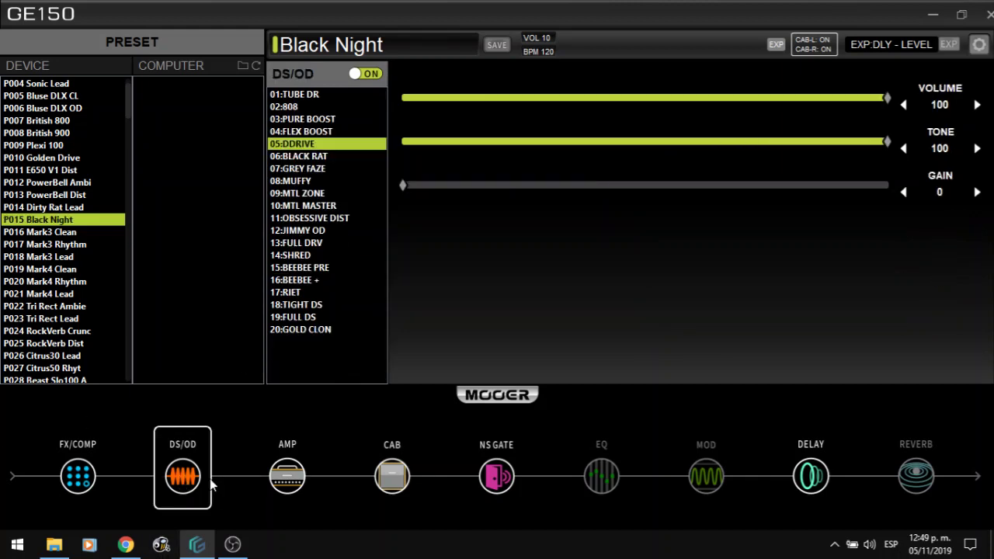
pyautogui.click(278, 483)
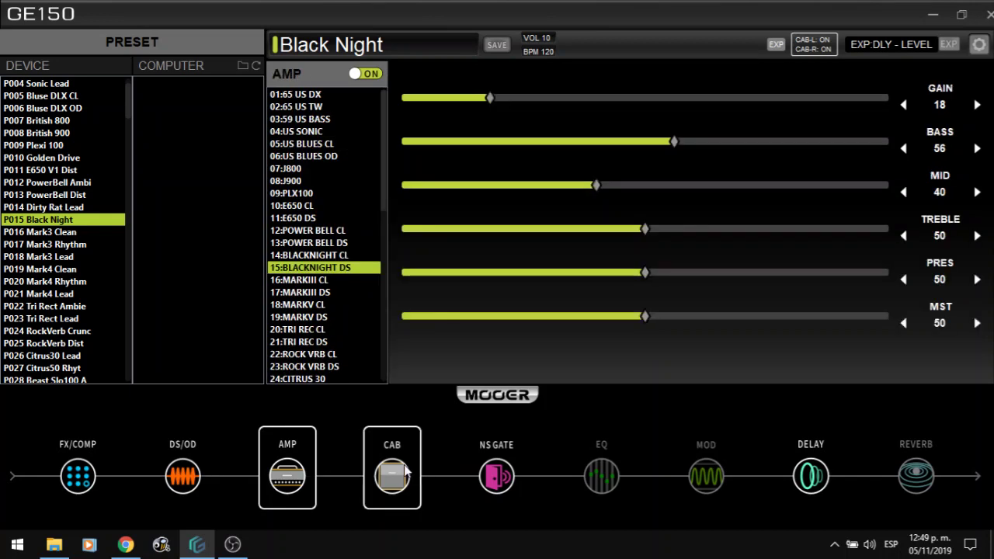
pyautogui.click(405, 471)
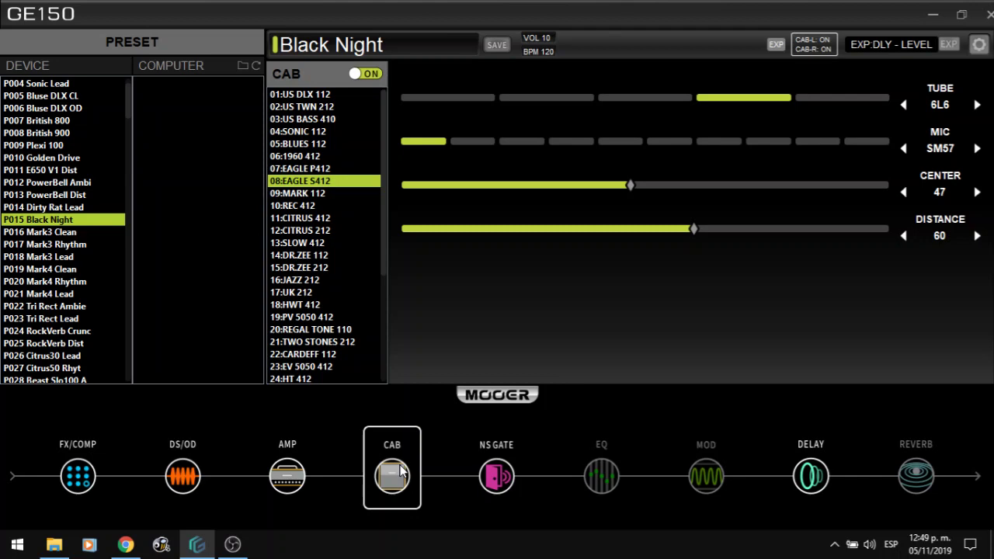
# Check the recording in OBS again, return to the GE150 editor, and review the AMP and DS/OD settings of preset P017 Mark3 Rhythm.
pyautogui.click(233, 545)
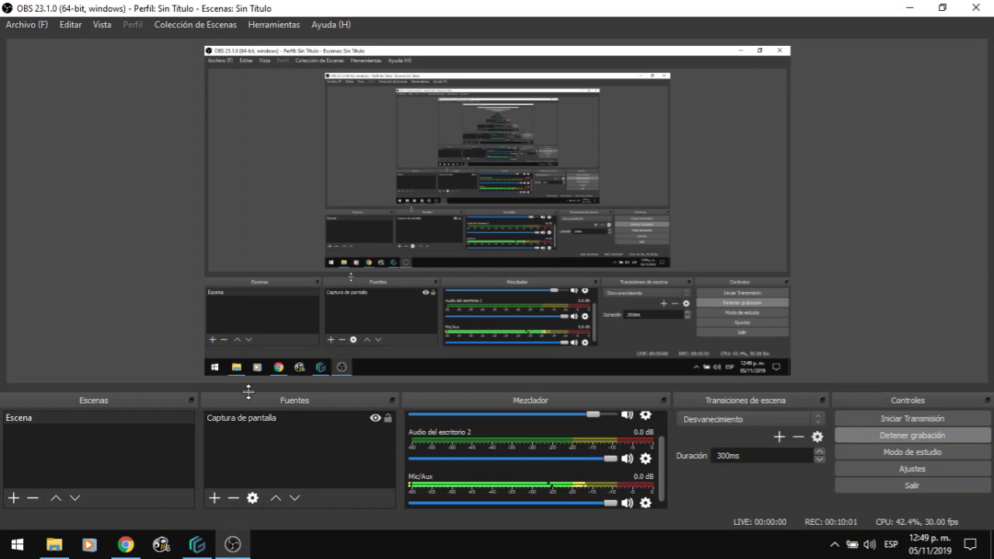
pyautogui.click(197, 545)
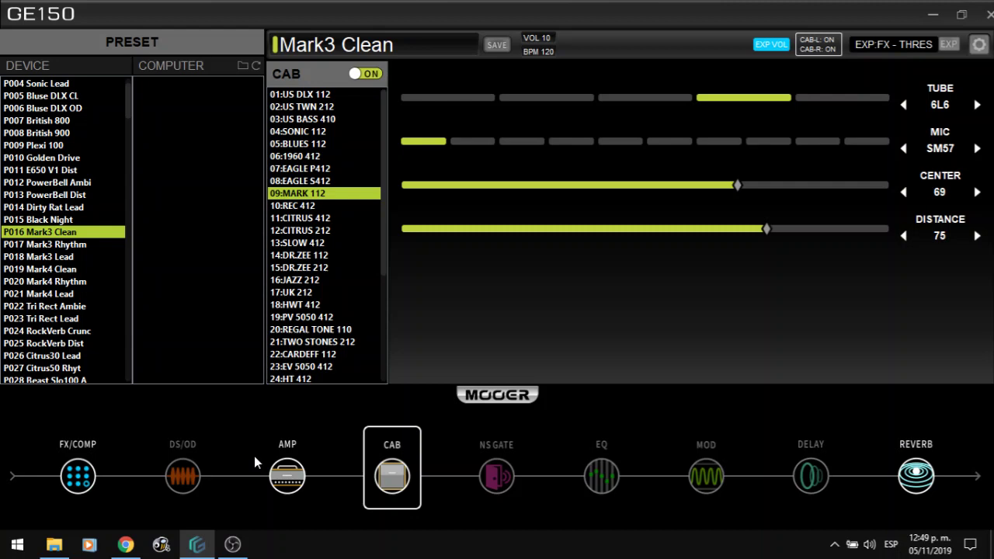
pyautogui.press('Down')
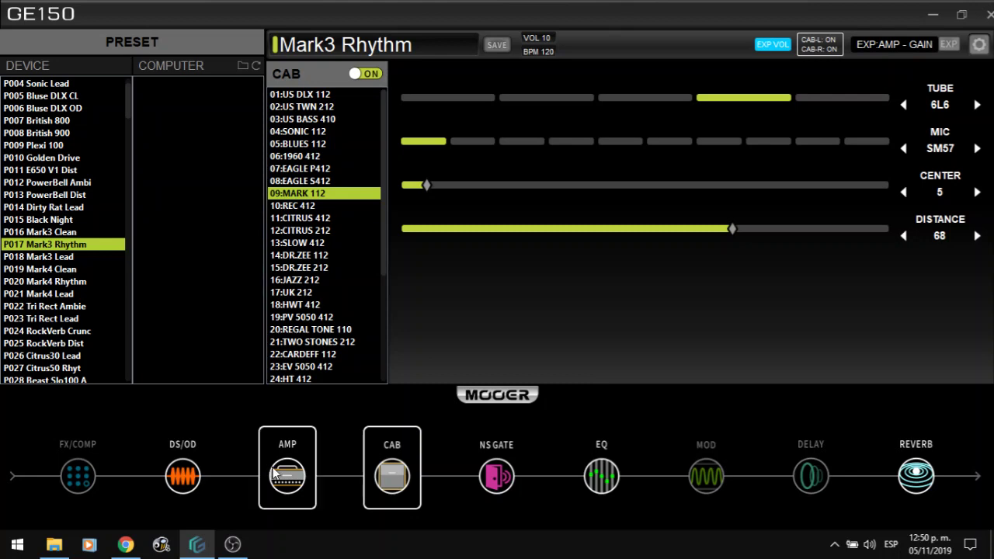
pyautogui.click(278, 476)
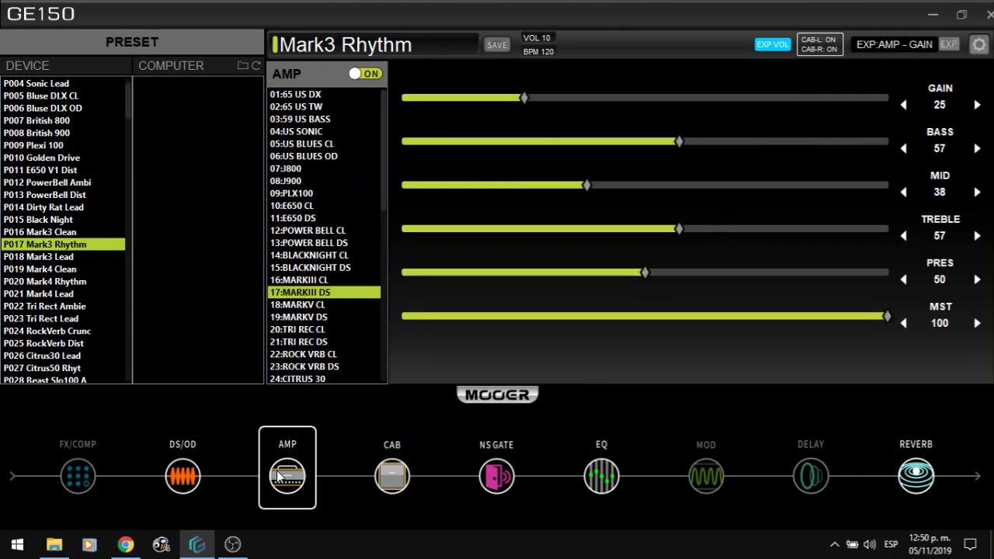
pyautogui.click(194, 465)
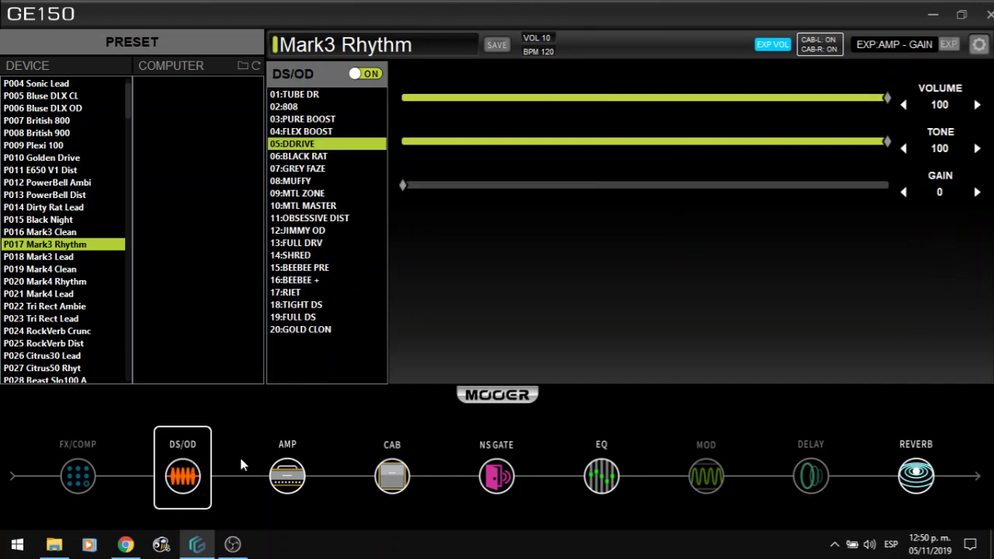
pyautogui.click(268, 464)
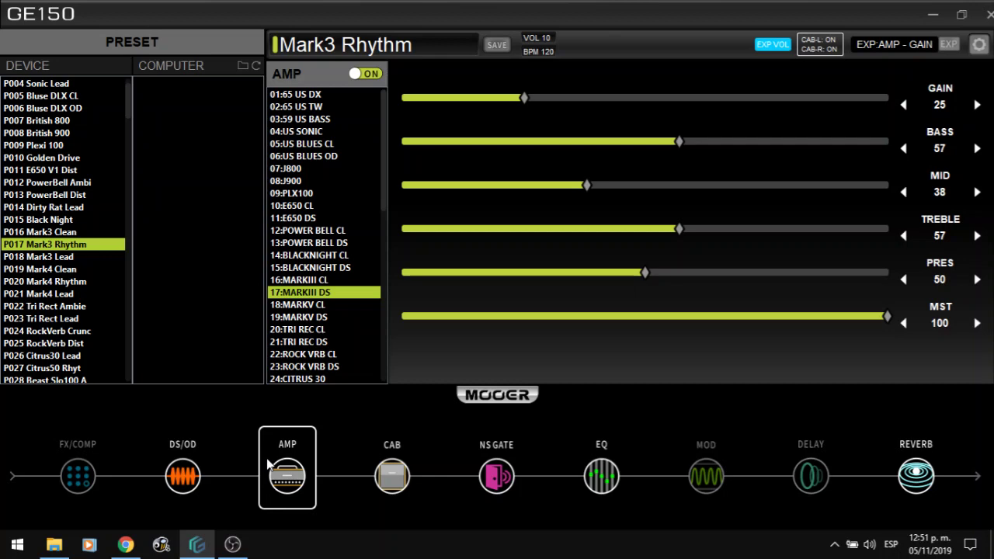
# Audition the Mark4 presets in order: P019 Mark4 Clean, P020 Mark4 Rhythm and P021 Mark4 Lead.
pyautogui.press('Down')
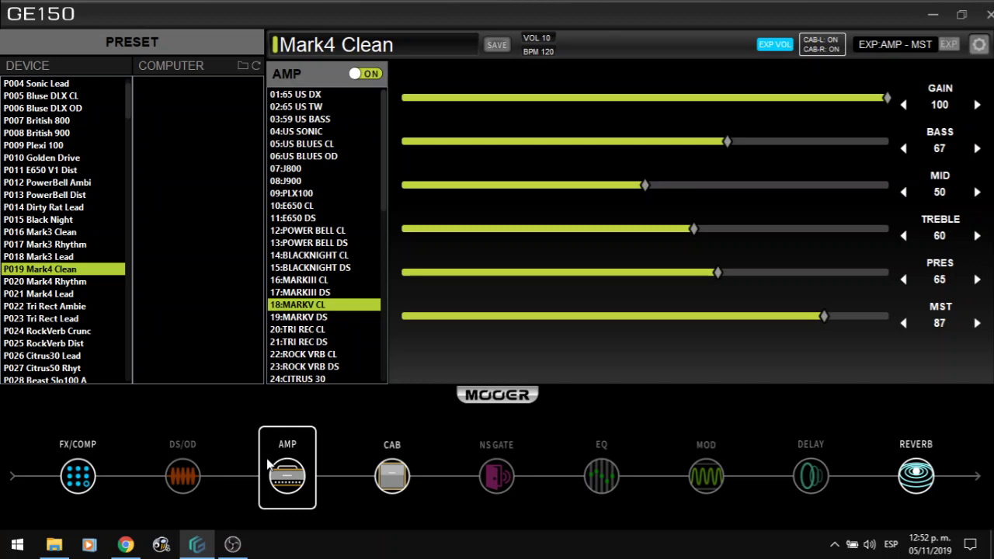
pyautogui.press('Down')
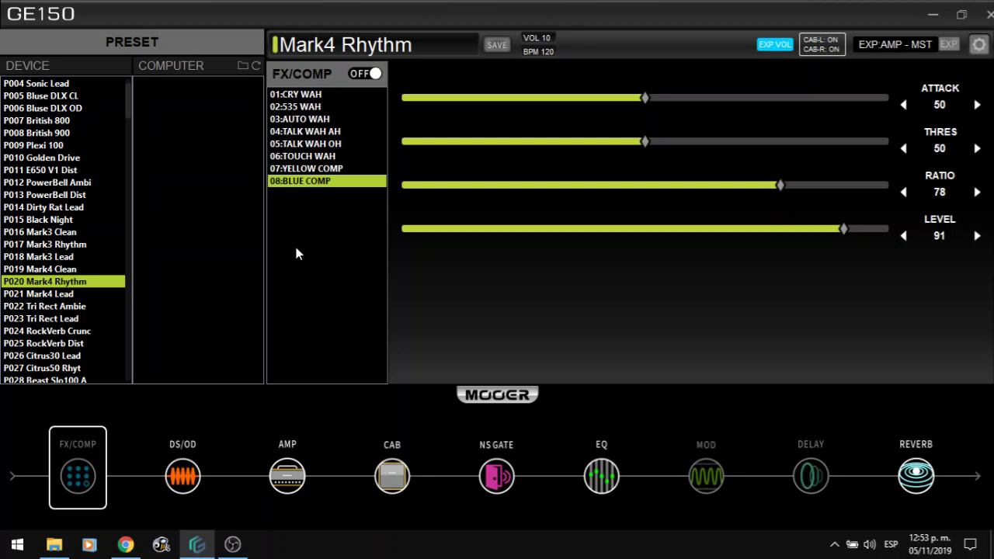
pyautogui.press('Down')
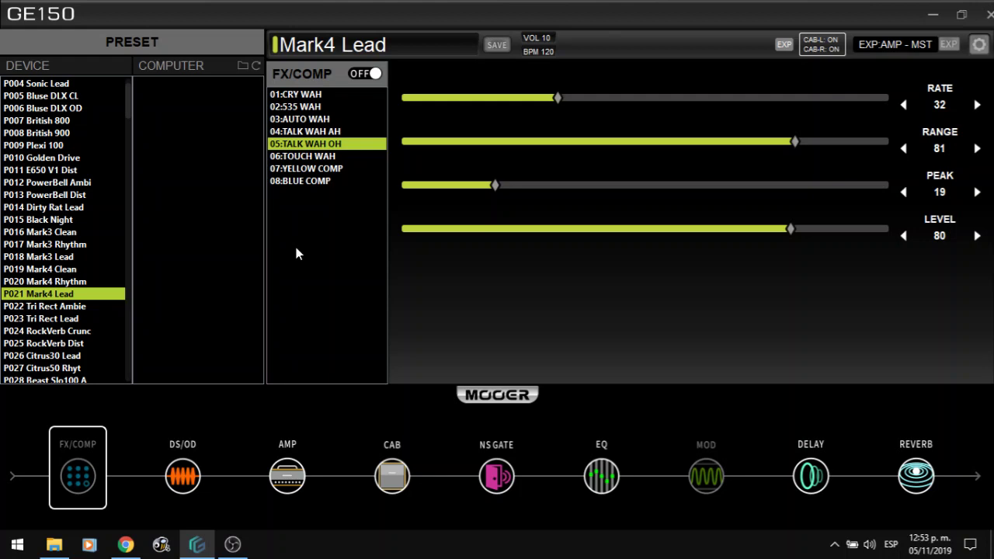
# Load preset P022 Tri Rect Ambie and review its AMP, CAB and DELAY settings.
pyautogui.press('Down')
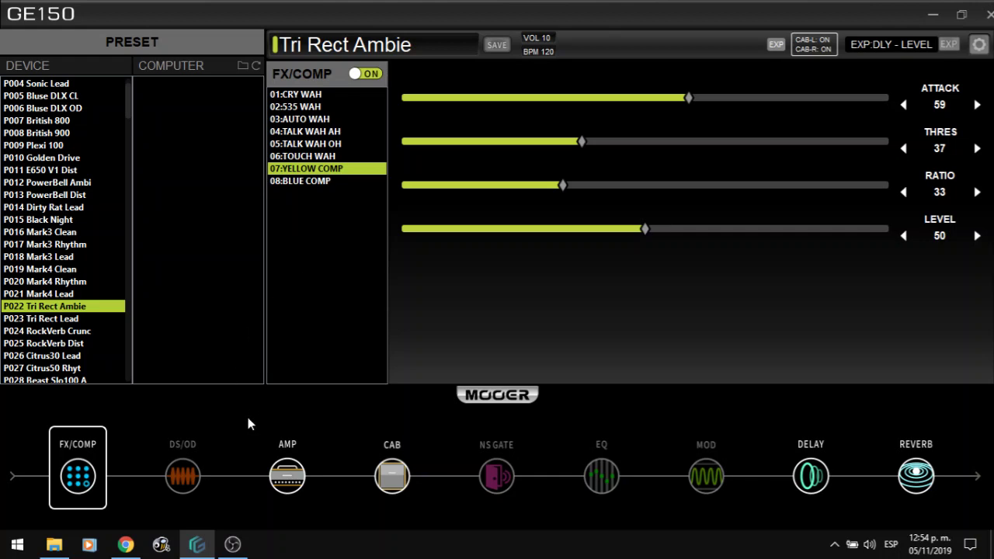
pyautogui.click(288, 473)
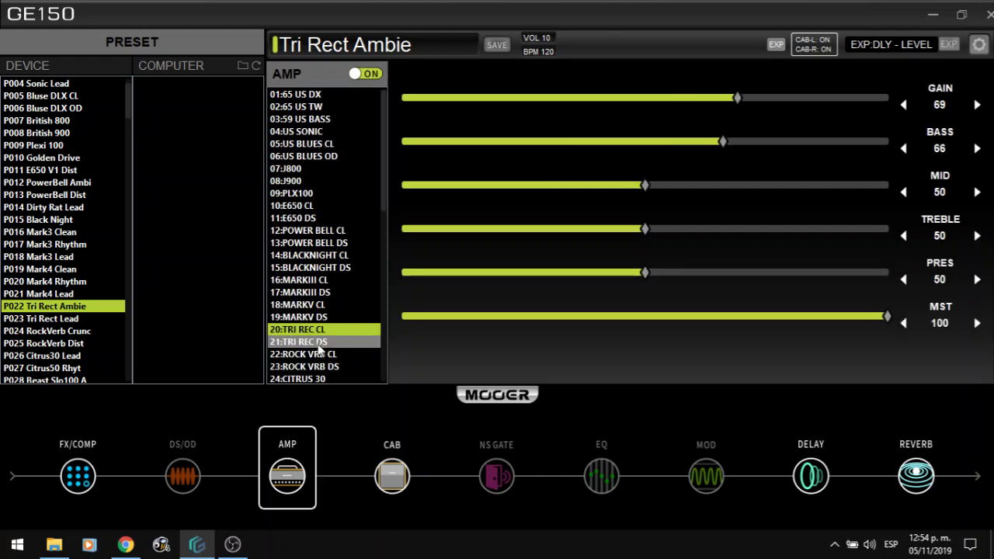
pyautogui.click(392, 462)
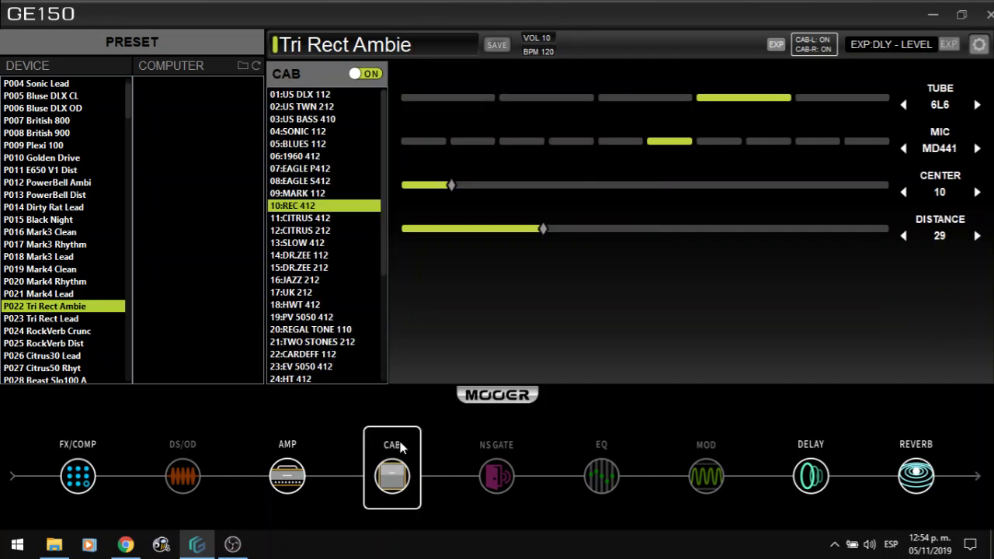
pyautogui.click(810, 473)
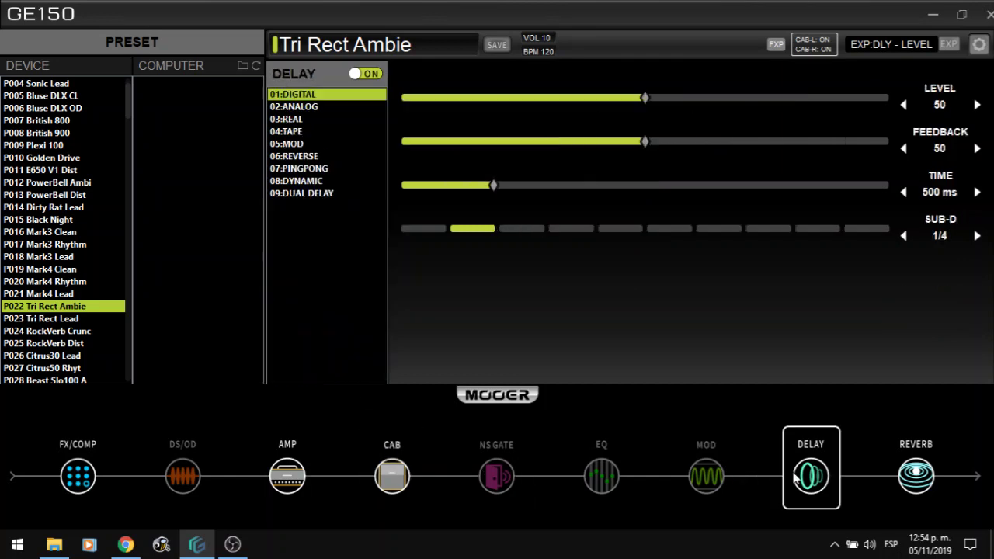
# Review the REVERB settings while auditioning presets P022 Tri Rect Ambie, P023 Tri Rect Lead, P024 RockVerb Crunc and P025 RockVerb Dist.
pyautogui.click(922, 483)
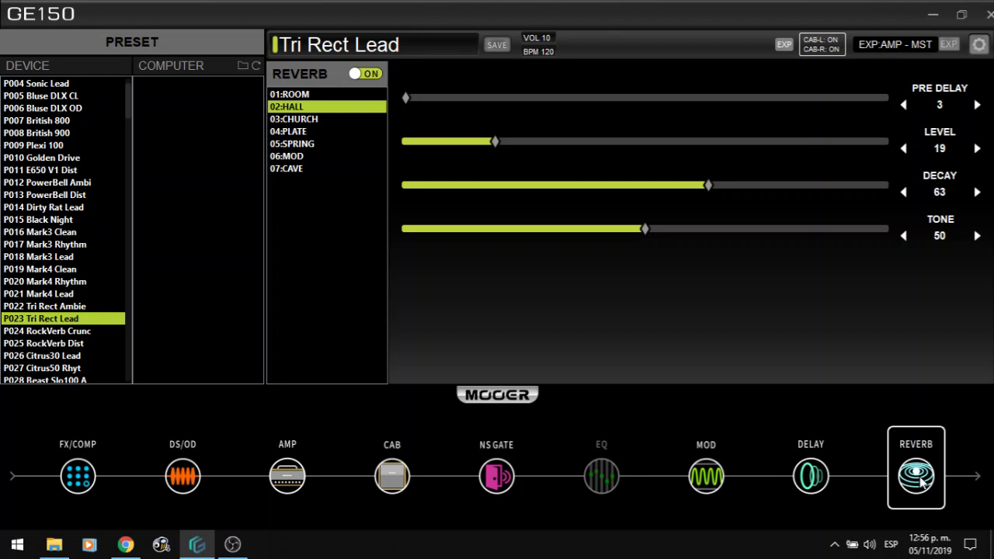
pyautogui.press('Down')
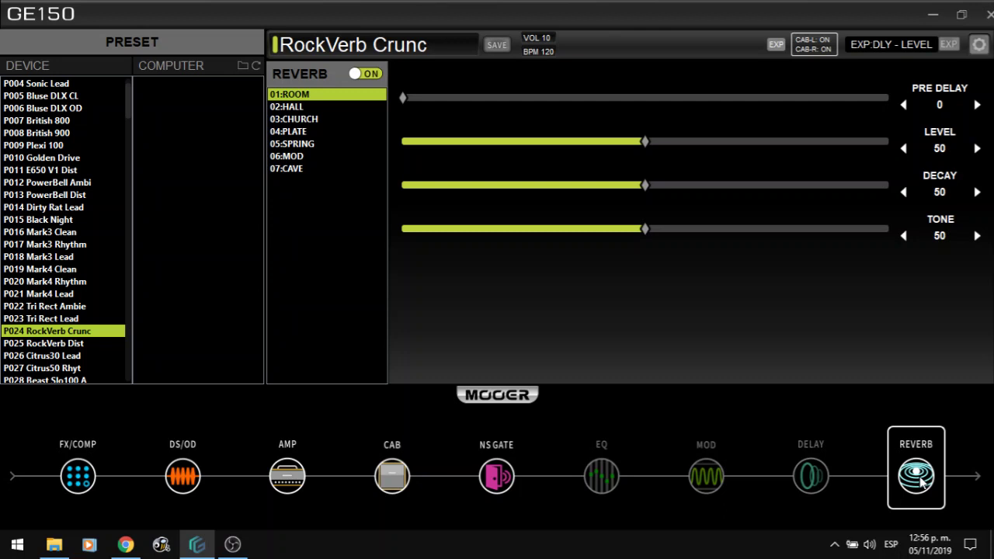
pyautogui.press('Down')
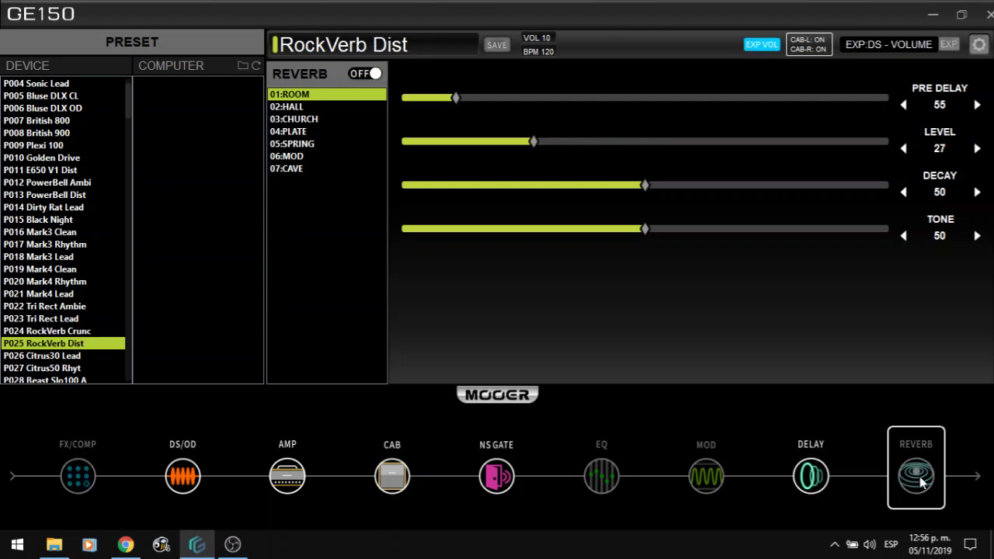
# Compare the FX/COMP settings of presets P025 RockVerb Dist and P024 RockVerb Crunc, ending on P025.
pyautogui.click(81, 482)
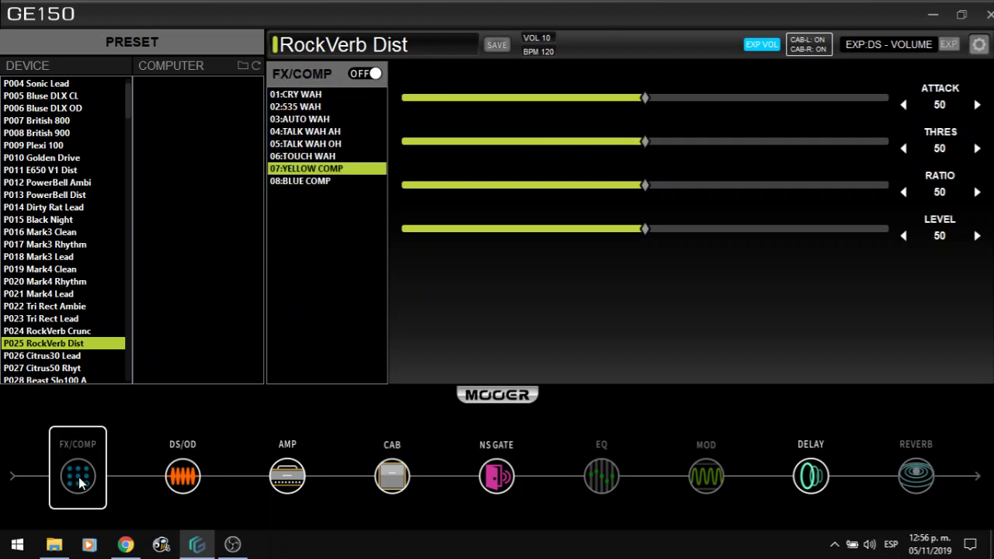
pyautogui.press('Up')
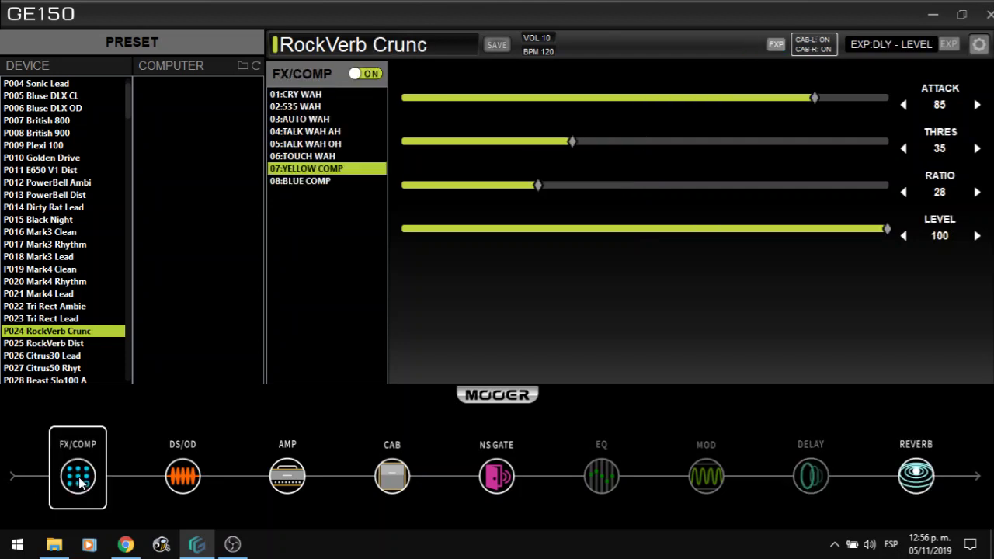
pyautogui.press('Down')
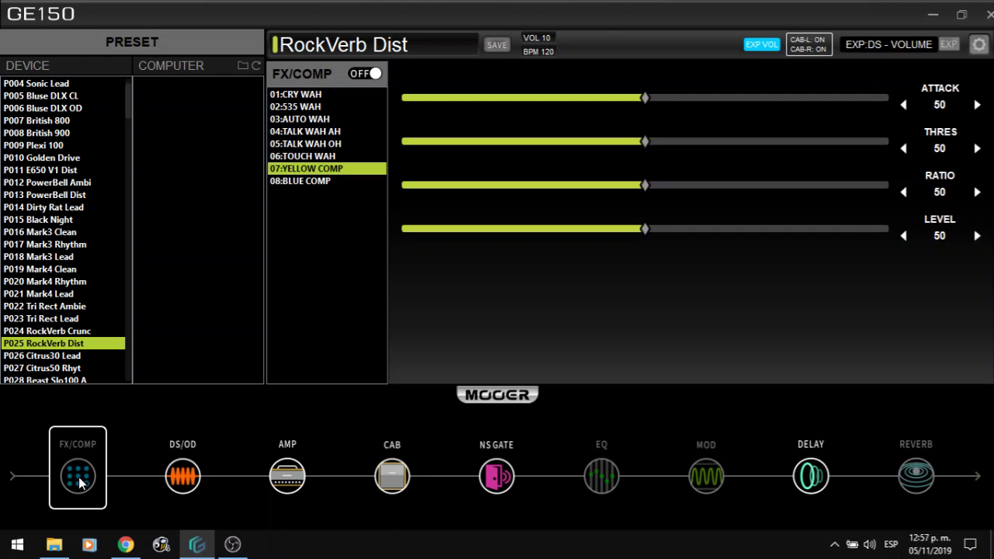
# Audition presets P026 Citrus30 Lead, P027 Citrus50 Rhyt and P028 Beast Slo100 A with their FX/COMP settings in view.
pyautogui.press('Down')
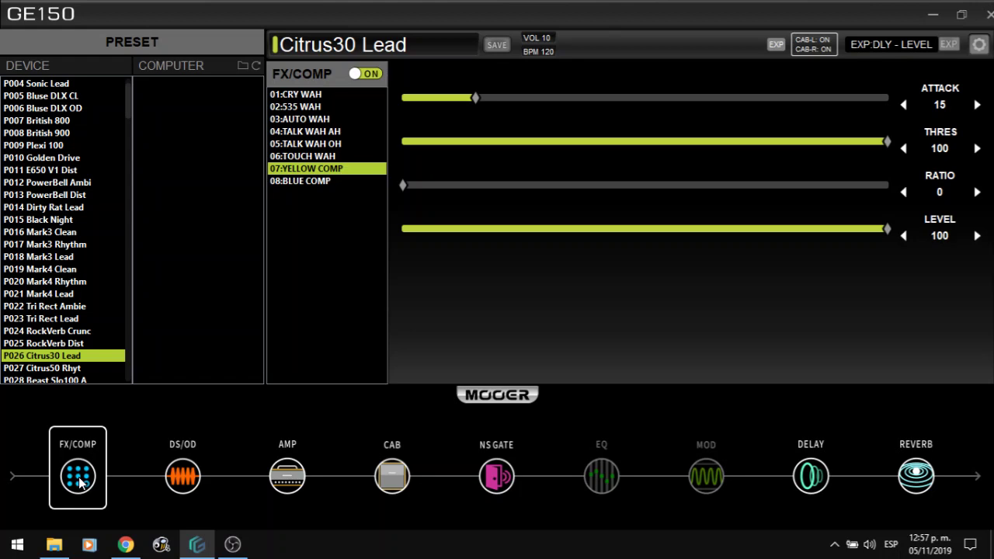
pyautogui.press('Down')
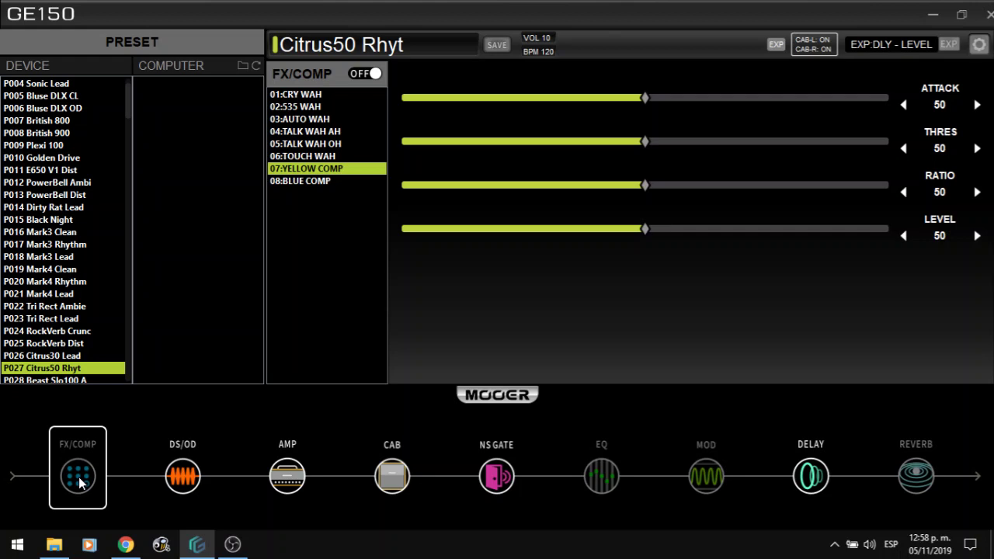
pyautogui.press('Down')
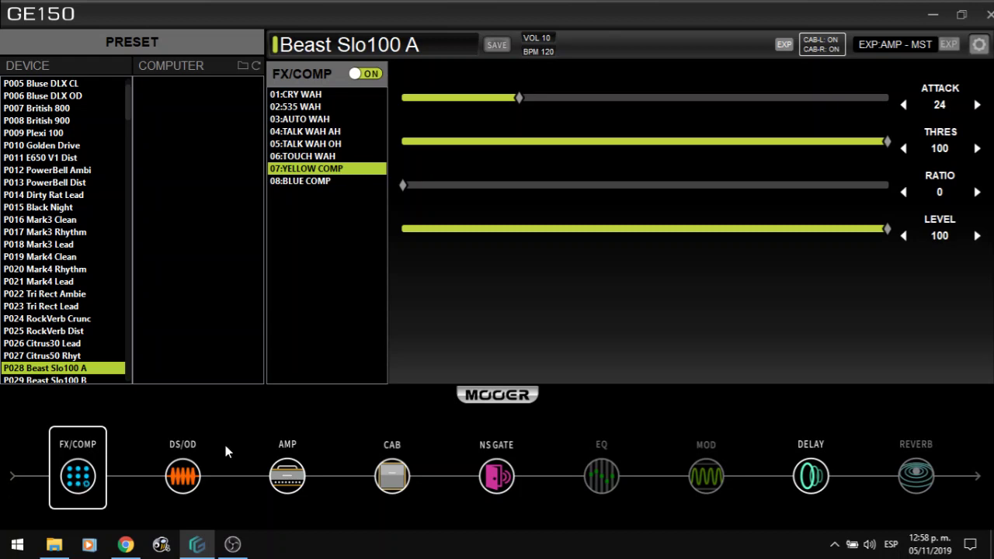
# Compare the AMP settings of presets P028 Beast Slo100 A and P029 Beast Slo100 B, and load P030 Dr Zee18.
pyautogui.click(287, 454)
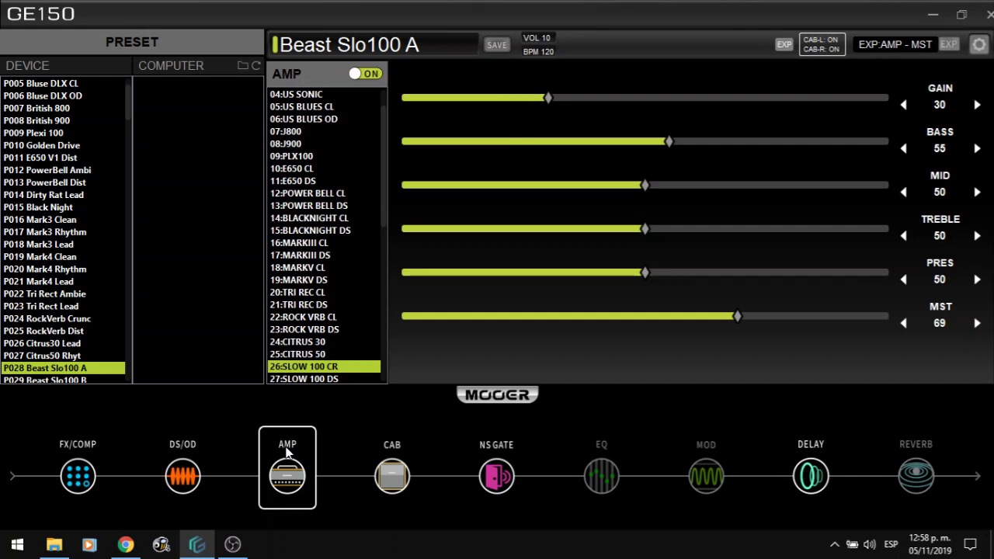
pyautogui.press('Down')
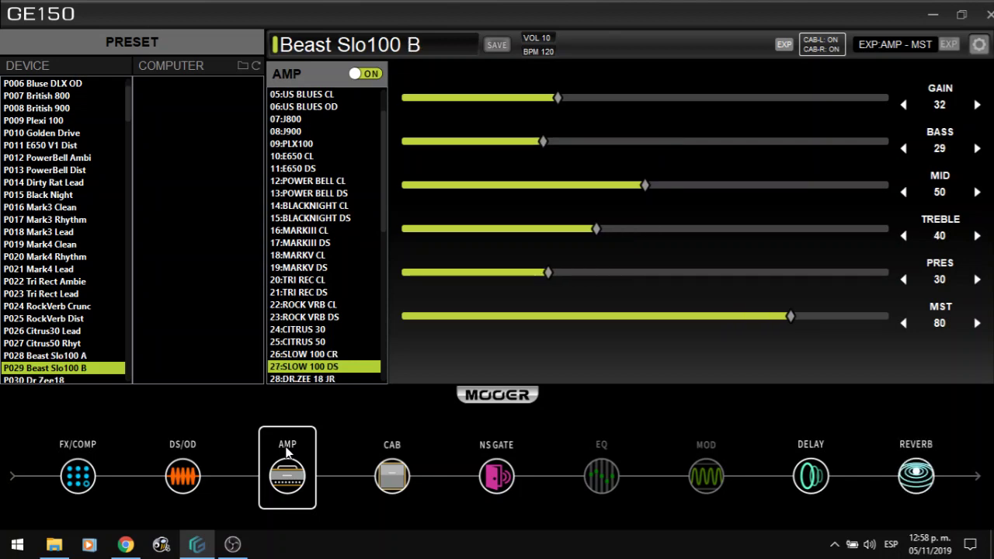
pyautogui.press('Up')
pyautogui.press('Down')
pyautogui.press('Down')
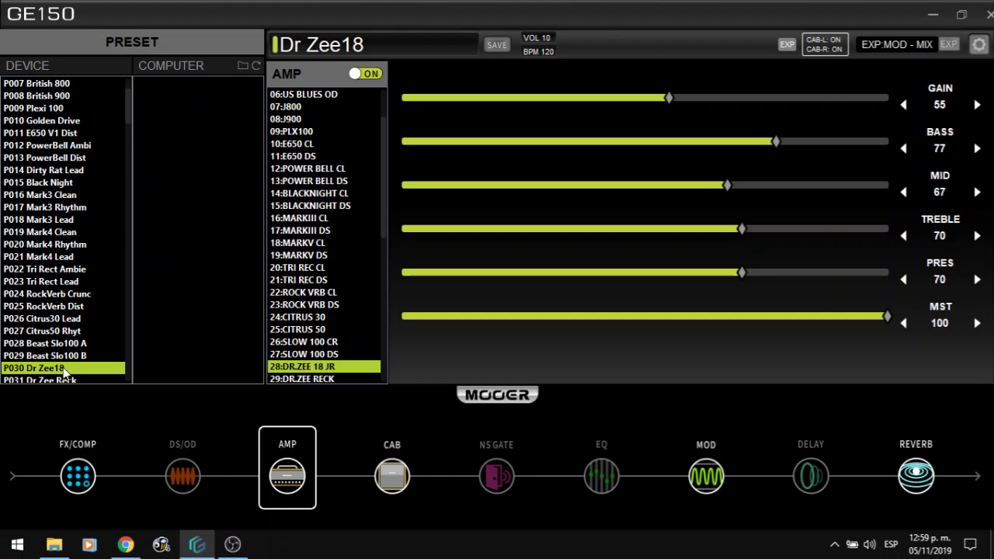
# Go back through P027 Citrus50 Rhyt to P026 Citrus30 Lead and copy the Citrus30 Lead preset to the computer list.
pyautogui.click(62, 332)
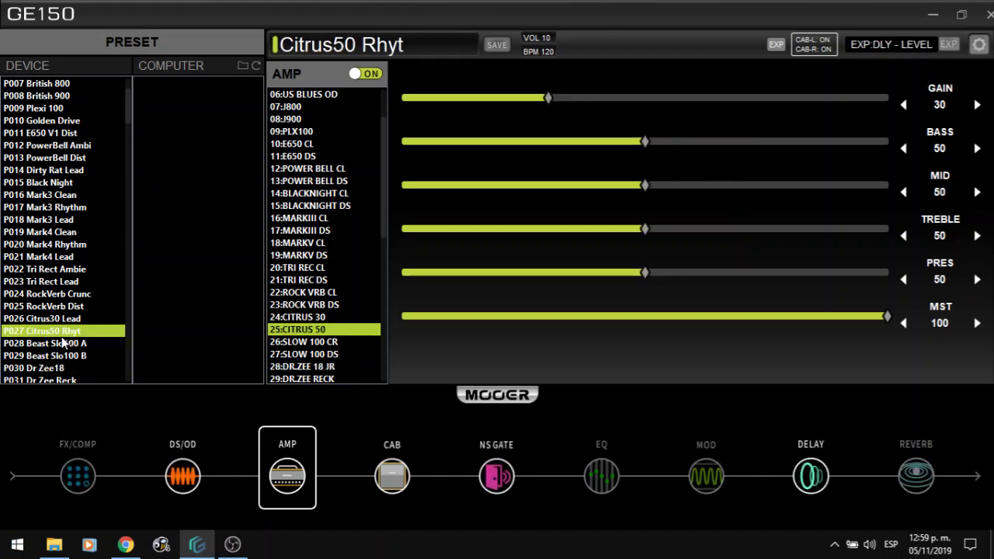
pyautogui.press('Up')
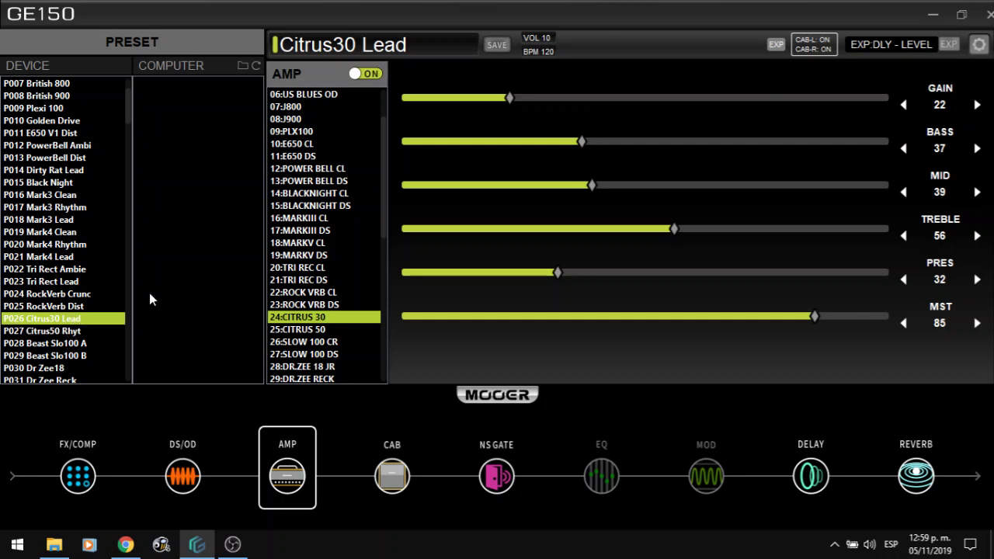
pyautogui.moveTo(186, 247); pyautogui.dragTo(196, 222)
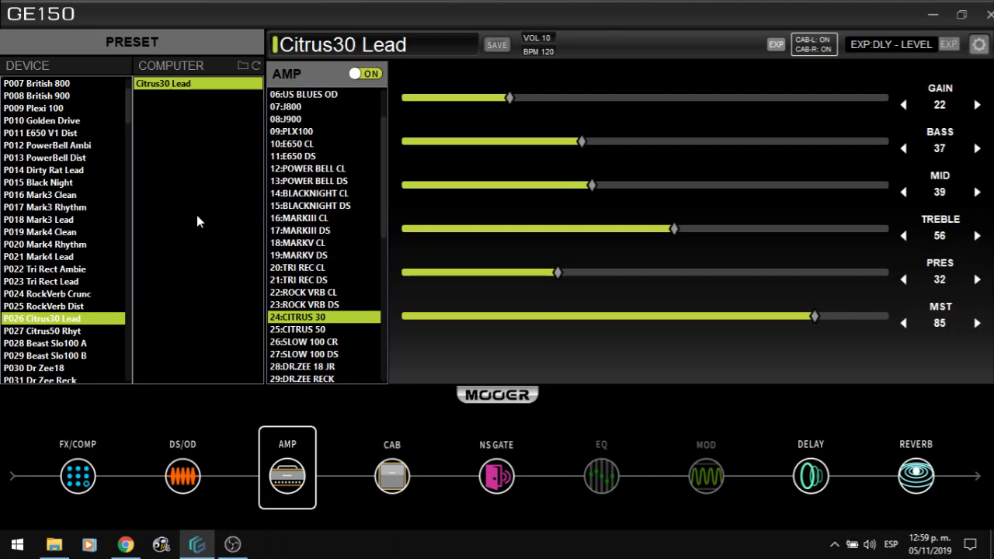
# Audition device presets P029 Beast Slo100 B, P030 Dr Zee18, P031 Dr Zee Reck, P032 Jet 100H CL and P033 Jet Djenty in order.
pyautogui.click(78, 356)
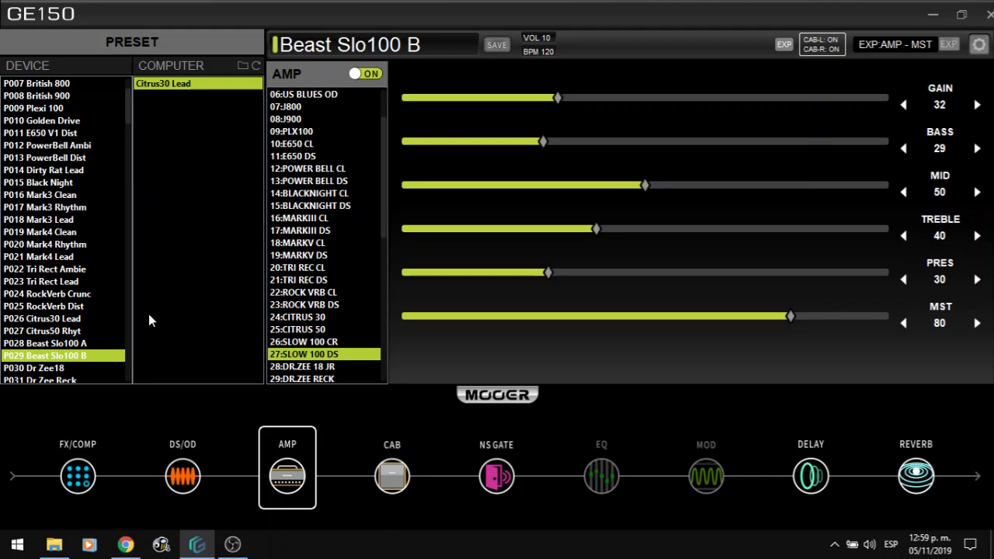
pyautogui.press('Down')
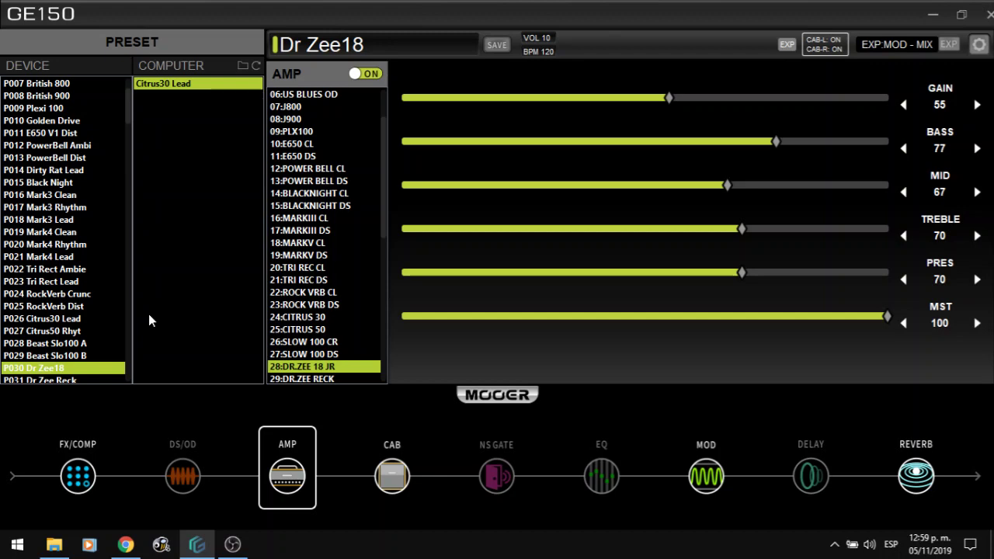
pyautogui.press('Down')
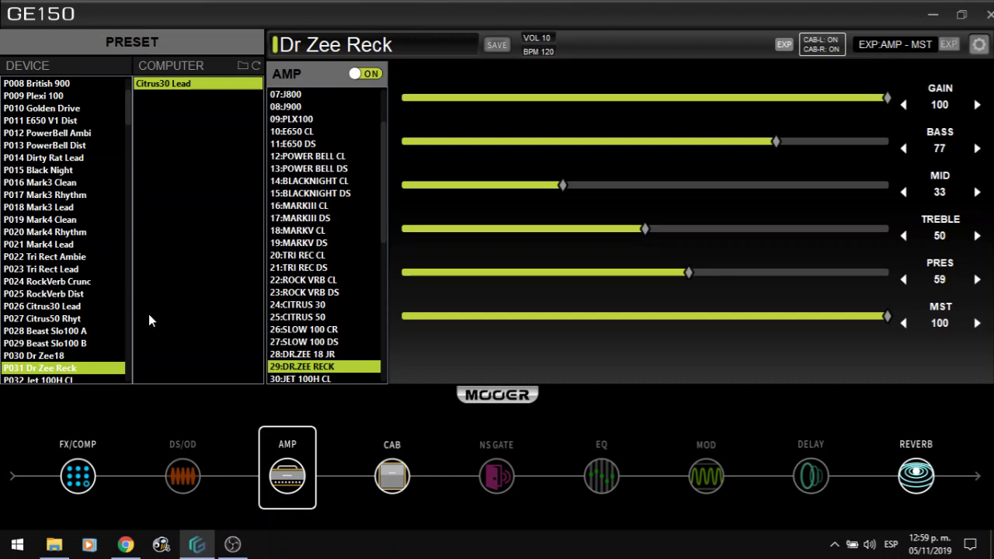
pyautogui.press('Down')
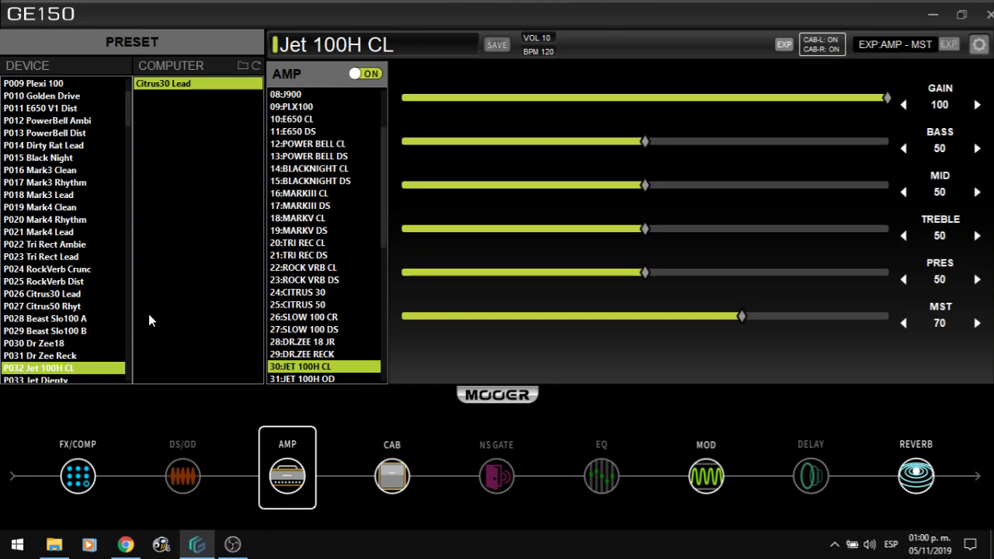
pyautogui.press('Down')
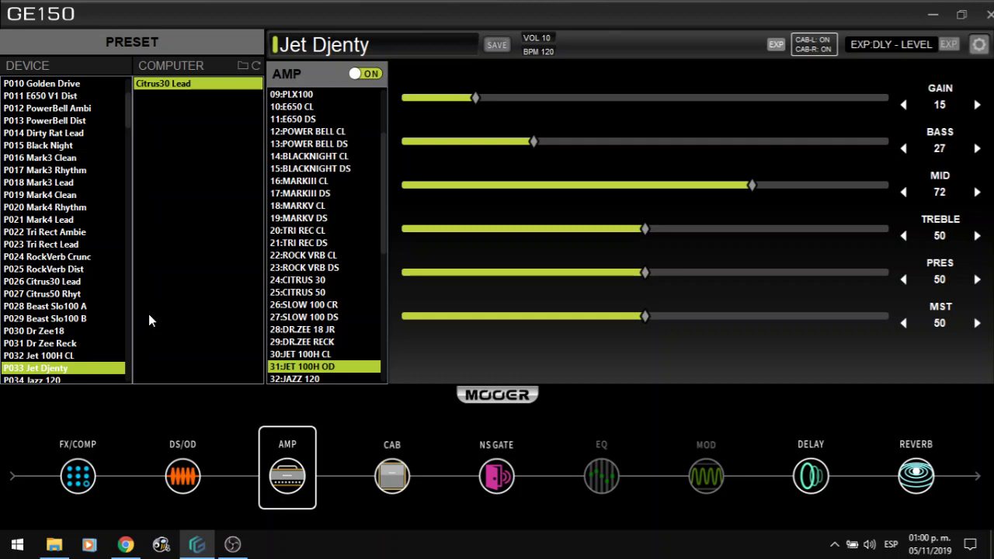
# Audition presets P034 Jazz 120, P035 UK 30 A, P036 UK 30 B and P037 HWT 103 with their AMP settings in view.
pyautogui.press('Down')
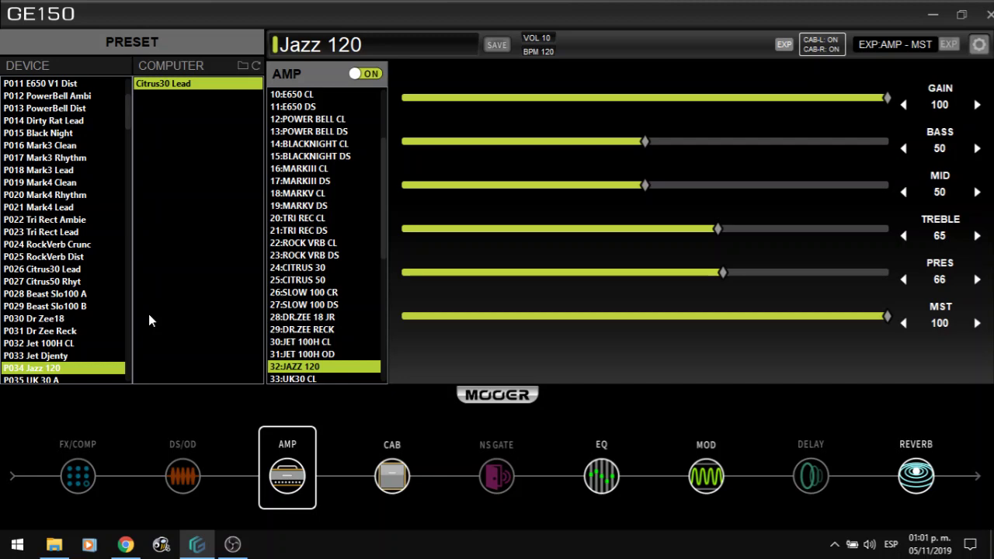
pyautogui.press('Down')
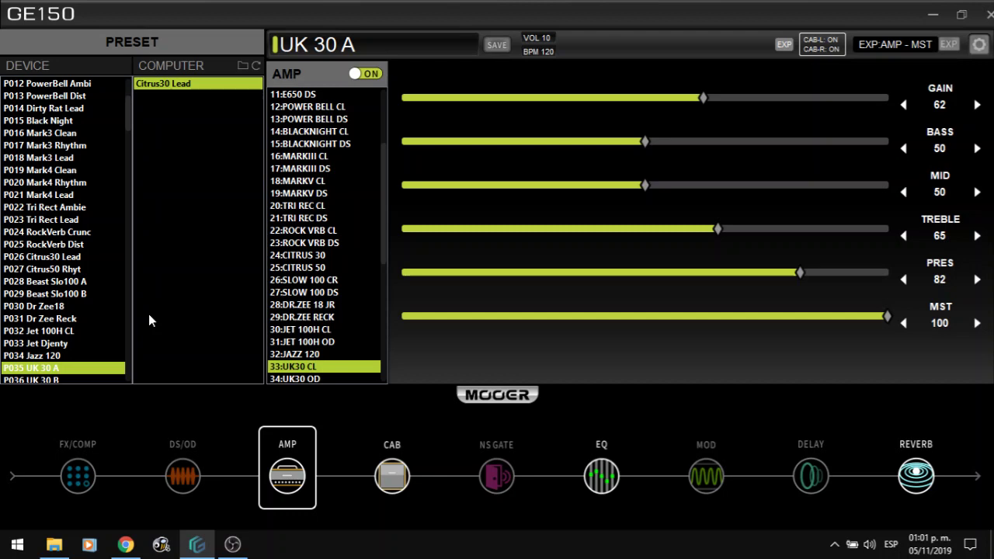
pyautogui.press('Down')
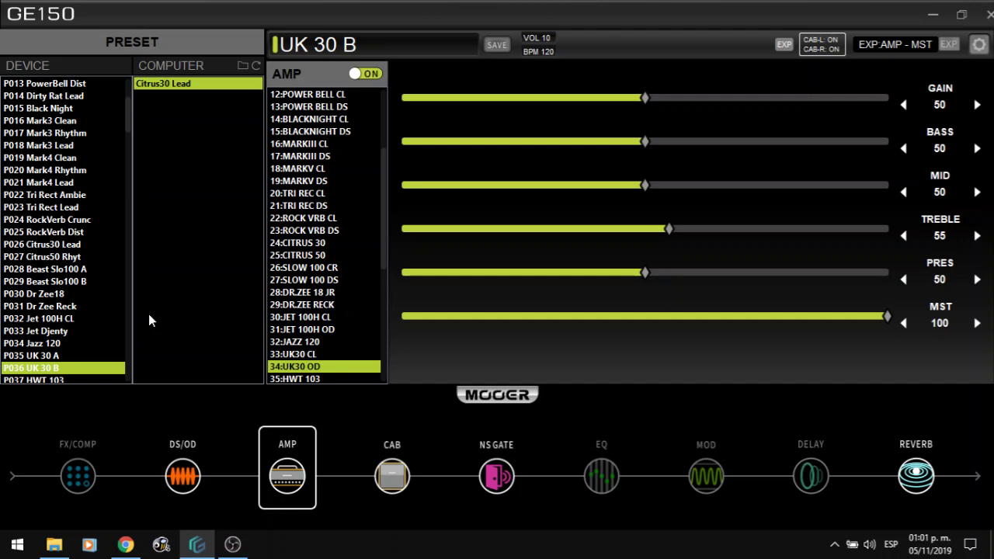
pyautogui.press('Down')
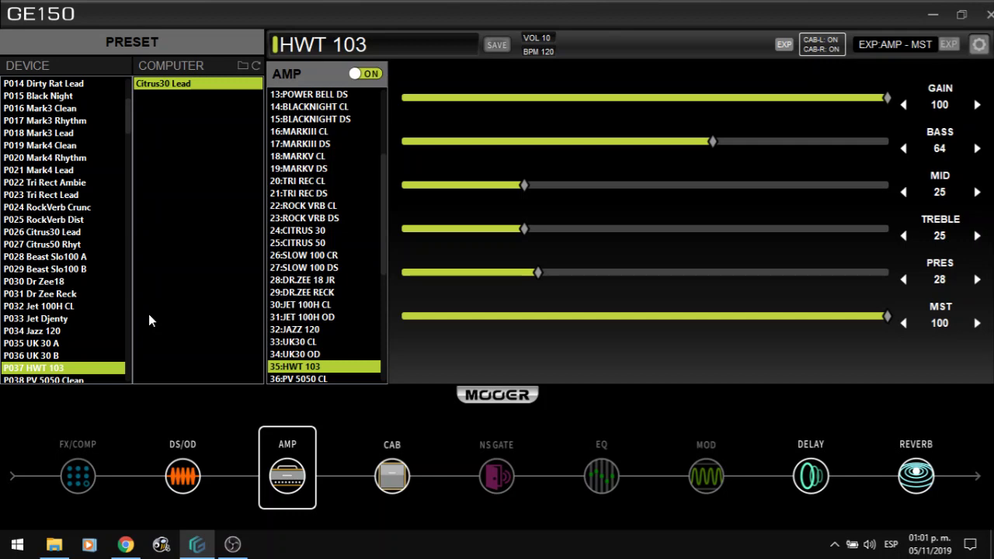
# Load preset P038 PV 5050 Clean and review its CAB and DS/OD settings, returning to the AMP settings.
pyautogui.press('Down')
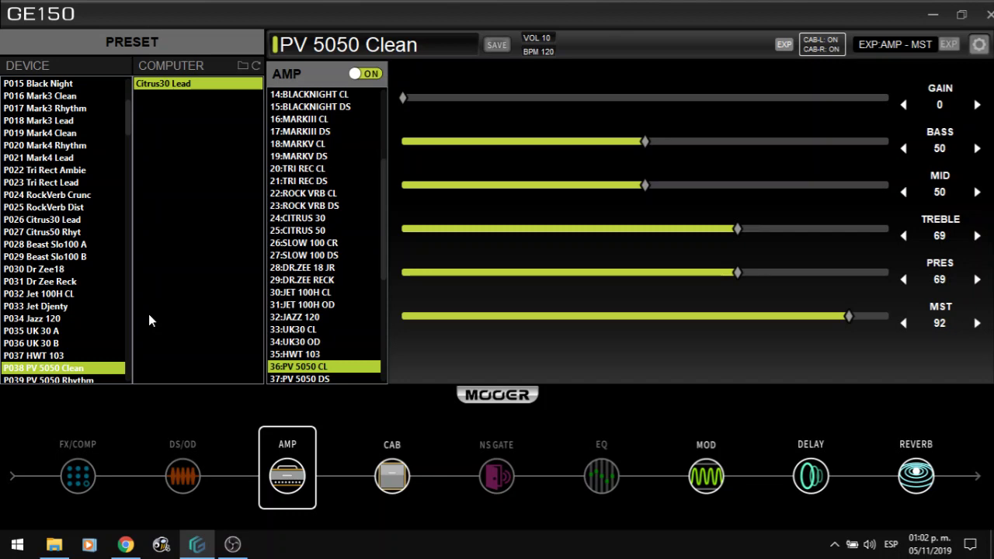
pyautogui.press('Right')
pyautogui.press('Right')
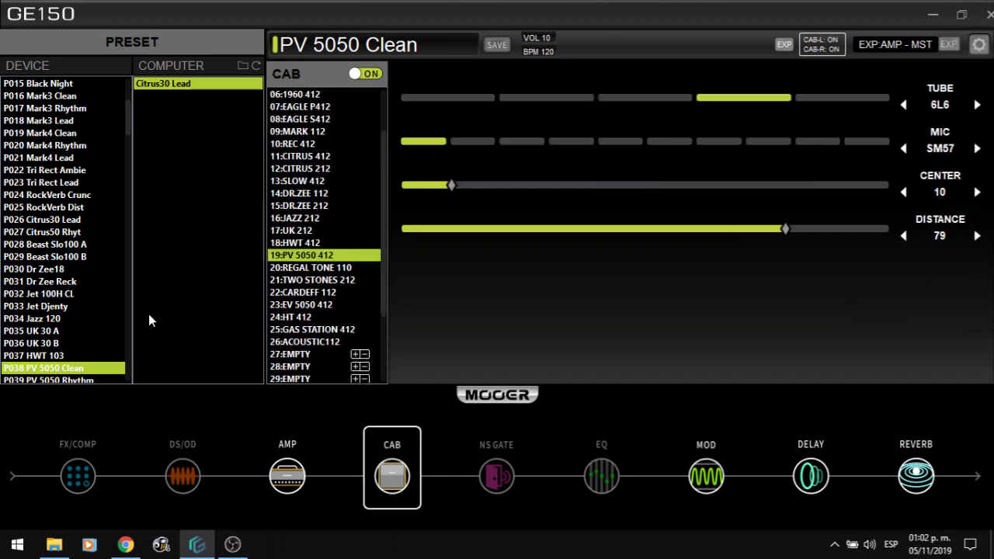
pyautogui.press('Left')
pyautogui.press('Left')
pyautogui.press('Left')
pyautogui.press('Left')
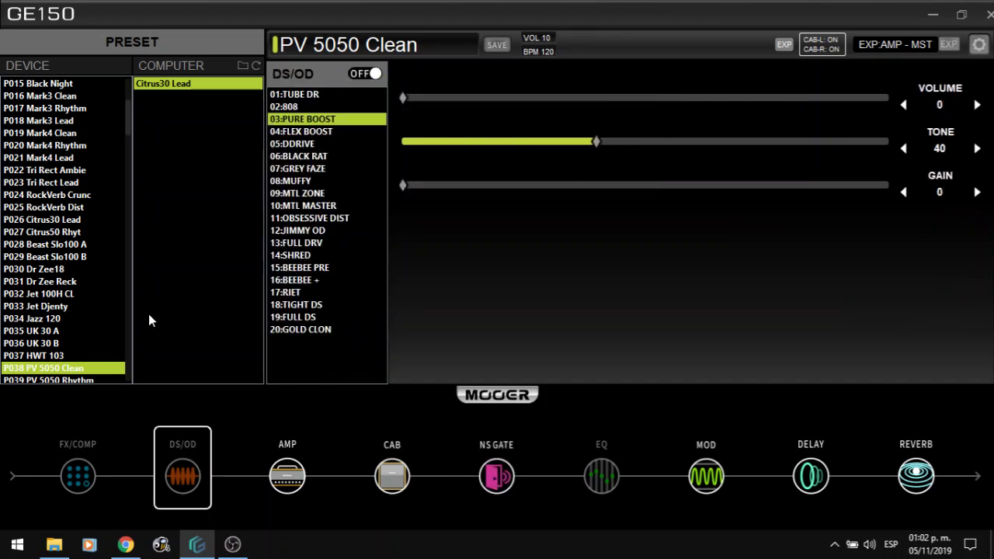
pyautogui.press('Right')
pyautogui.press('Right')
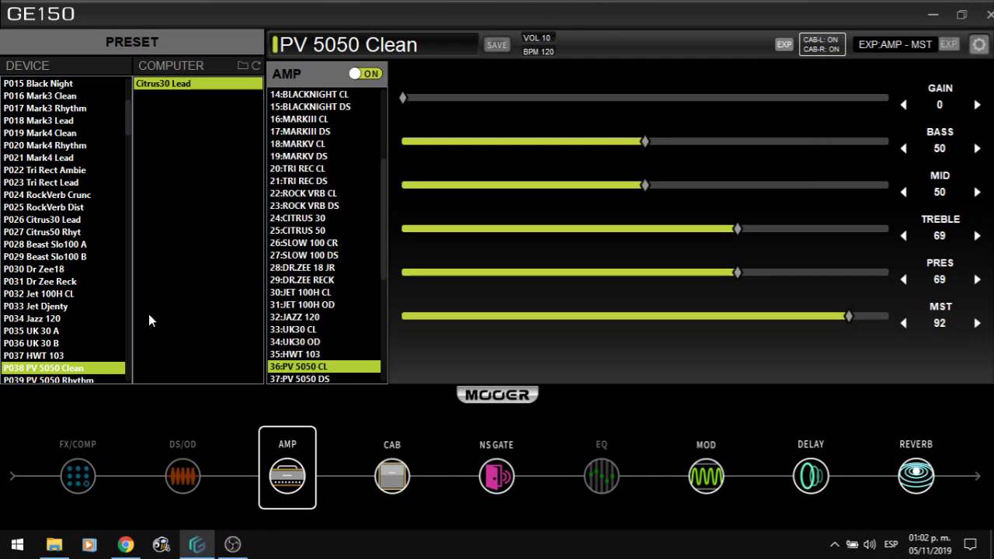
# Audition presets P039 PV 5050 Rhythm, P040 PV 5050 Lead and P041 Regal Clean with their AMP settings in view.
pyautogui.press('Down')
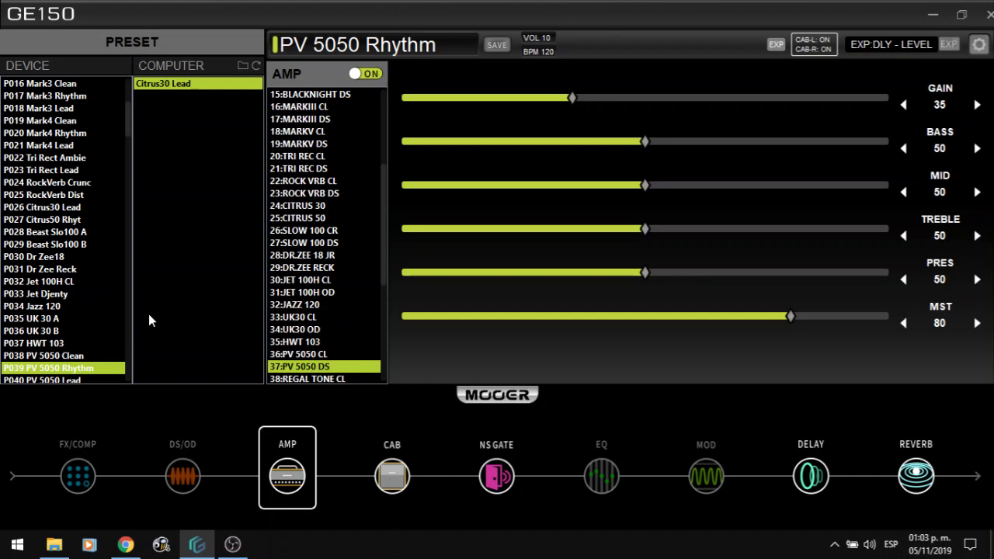
pyautogui.press('Down')
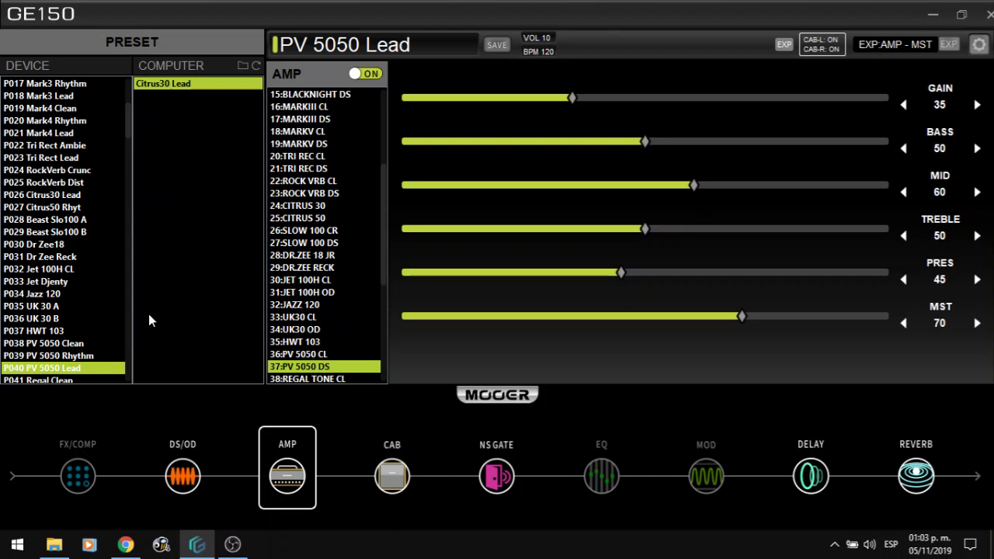
pyautogui.press('Down')
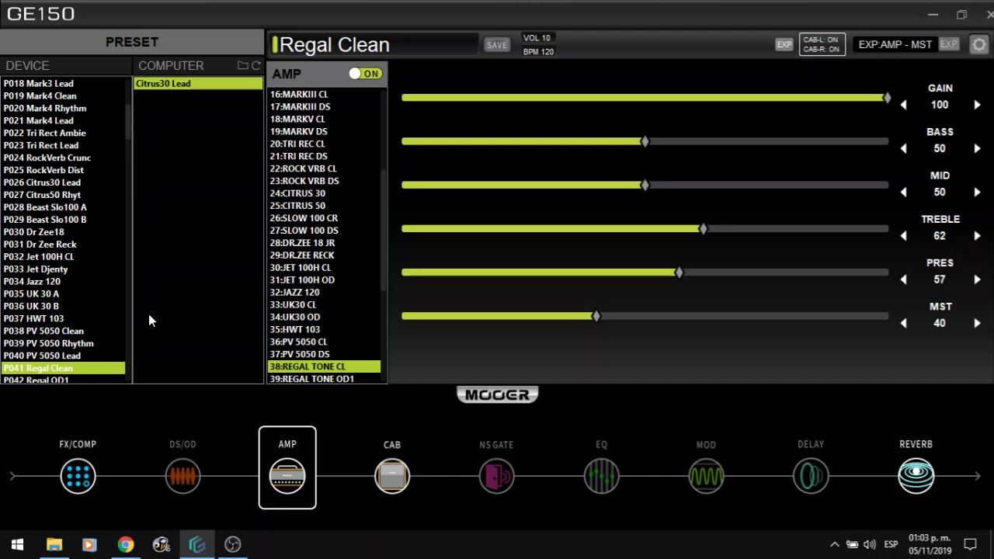
# Audition presets P042 Regal OD1, P043 Regal OD2 and P044 Carol Clean, checking the remaining models in the amp list.
pyautogui.press('Down')
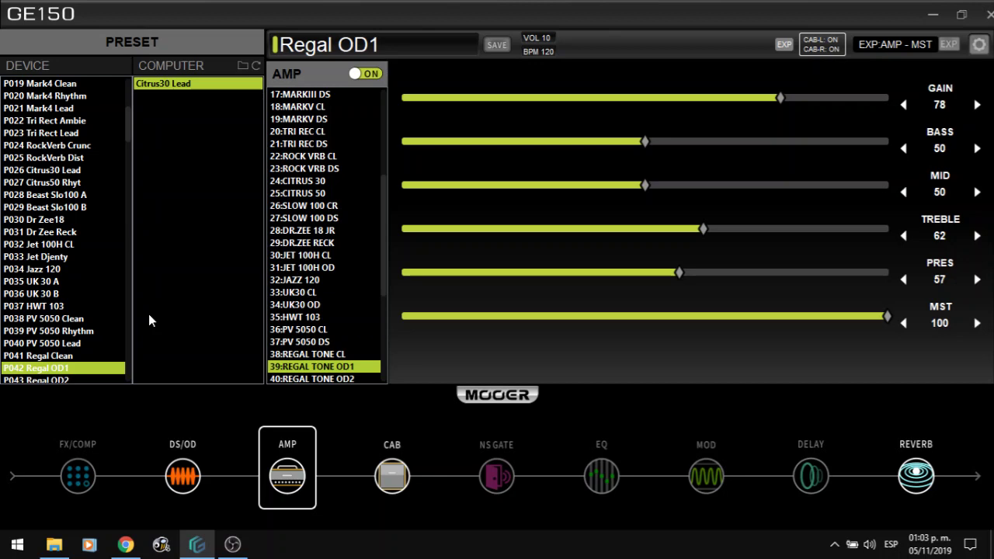
pyautogui.scroll(-5, 296, 282)
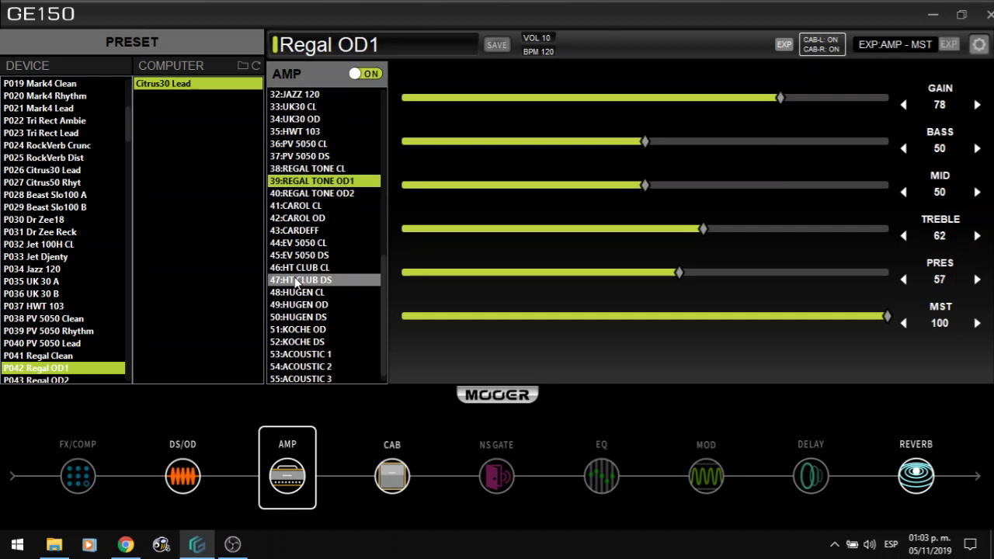
pyautogui.press('Down')
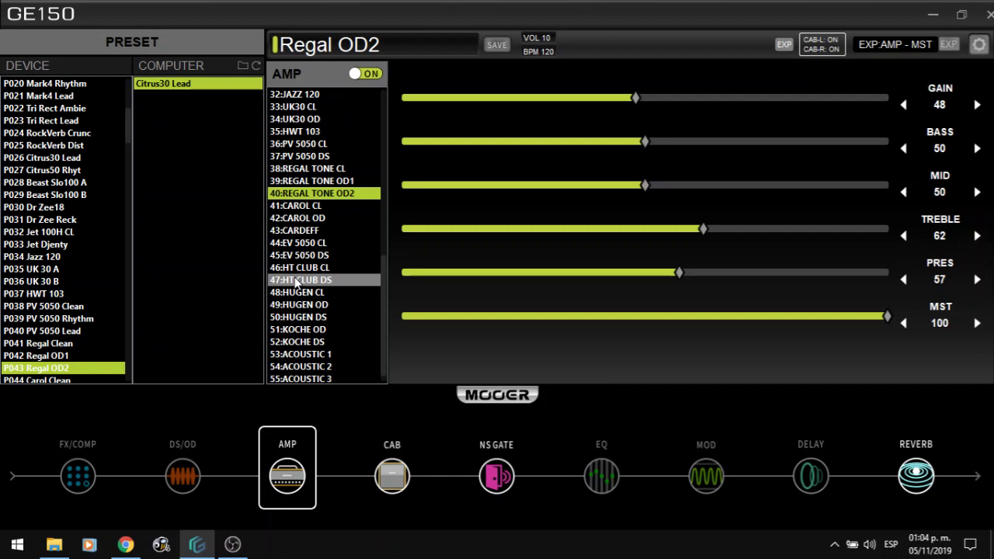
pyautogui.press('Down')
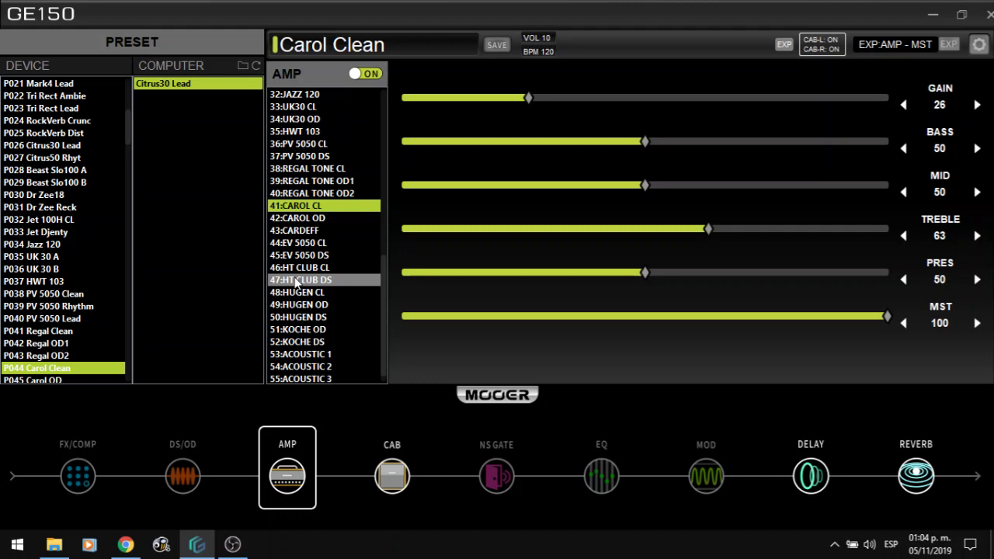
# Audition presets P045 Carol OD, P046 Carol Lead, P047 Cardeff Clean and P050 EV 5050 B Rhyt with their AMP settings in view.
pyautogui.press('Down')
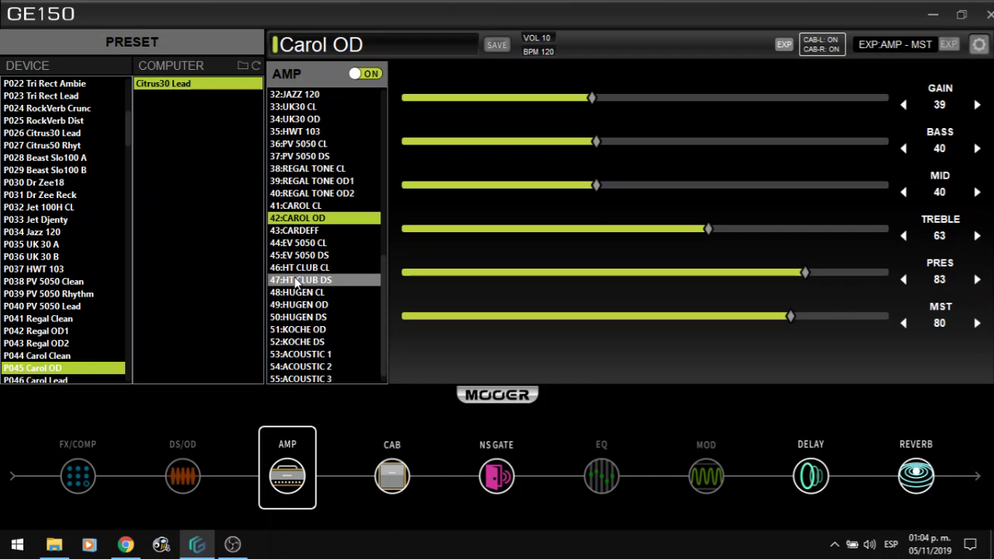
pyautogui.press('Down')
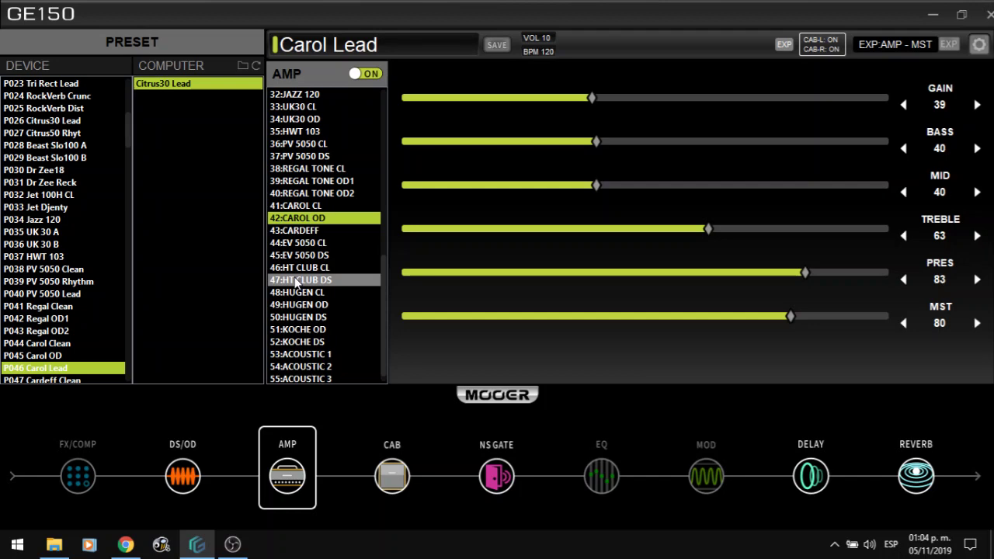
pyautogui.press('Down')
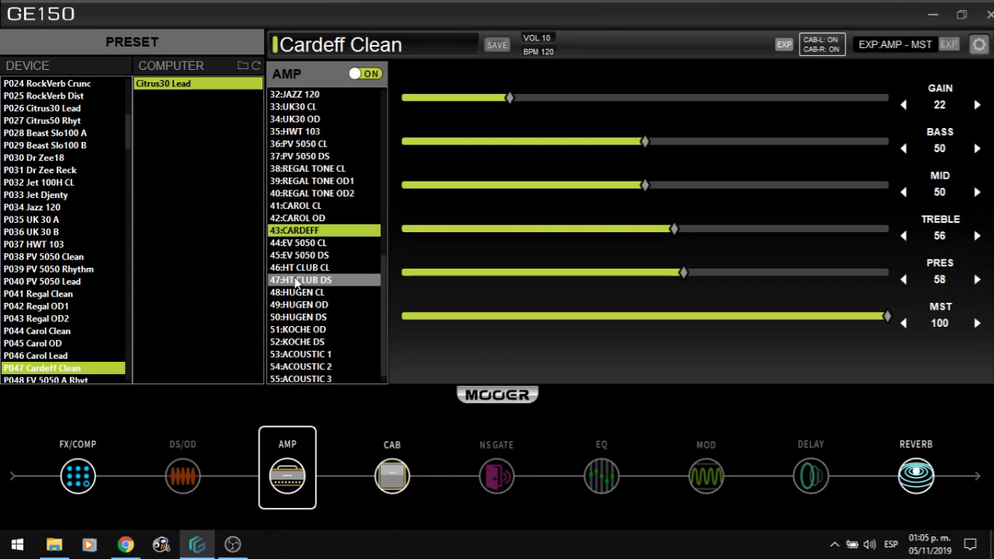
pyautogui.press('XF86MonBrightnessUp')
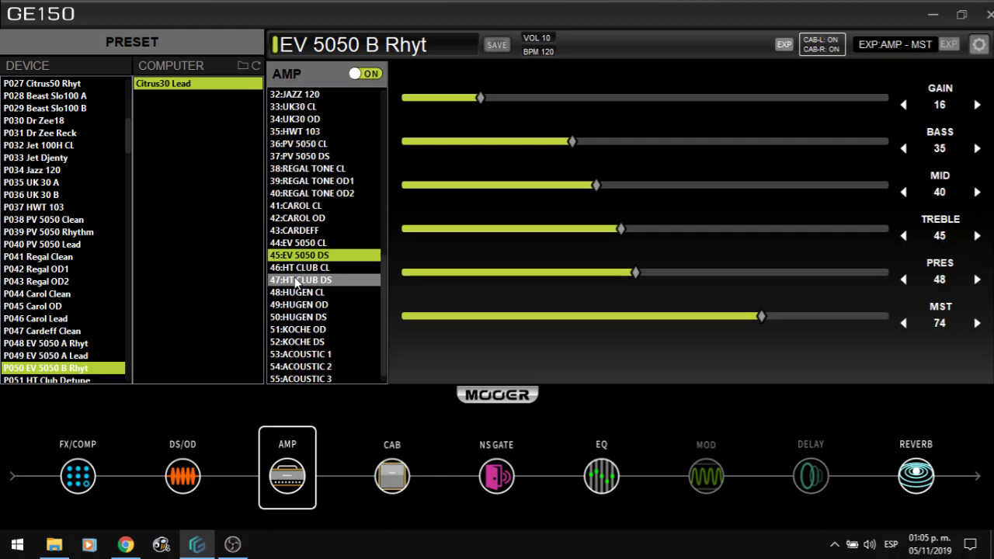
# Audition presets P051 HT Club Detune, P052 HT Club Dist and P054 Hugen Clean with their AMP settings in view.
pyautogui.press('Down')
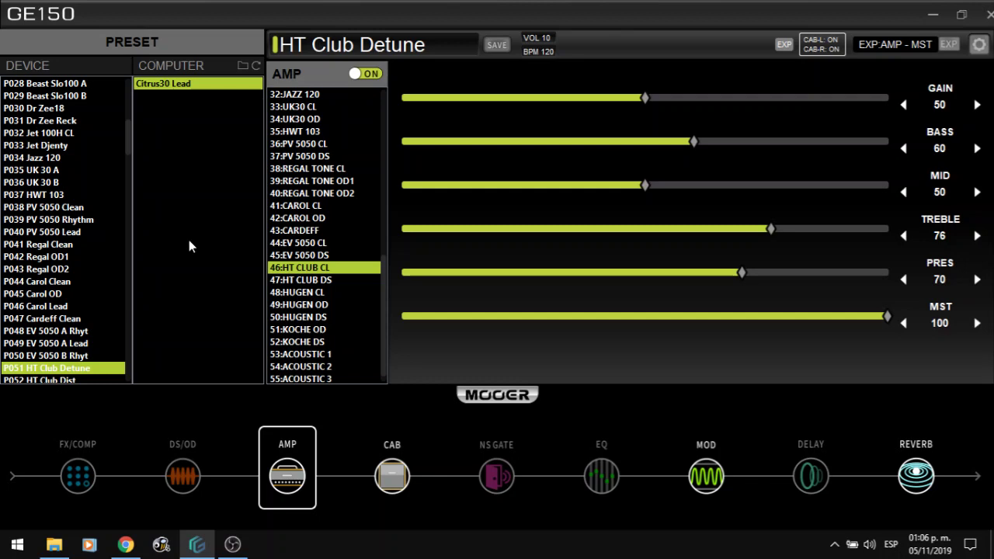
pyautogui.press('Down')
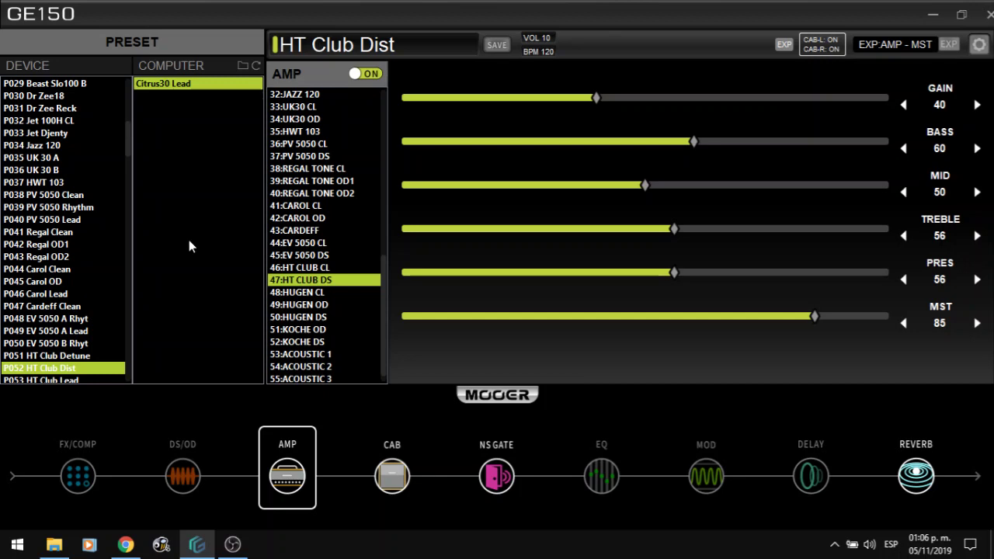
pyautogui.press('Down')
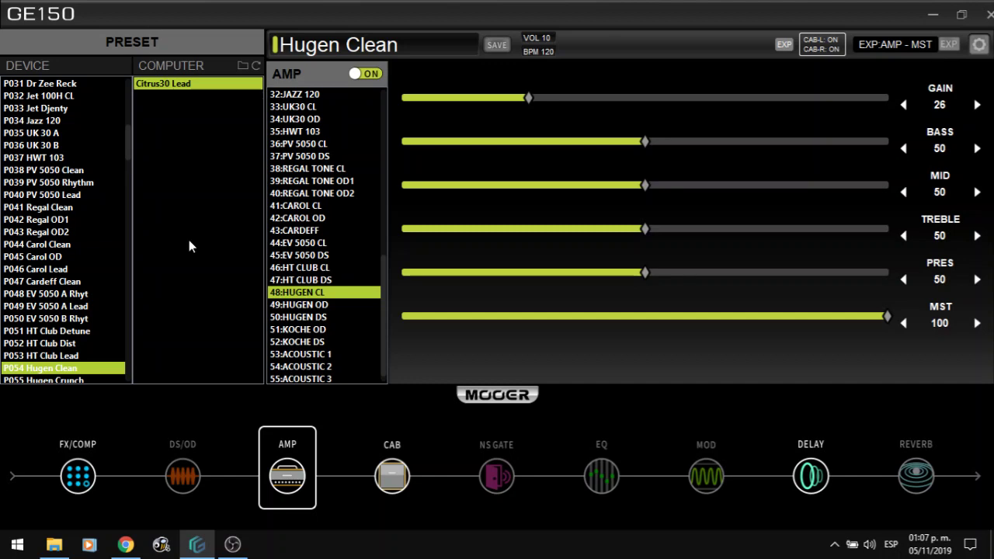
# Load preset P056 Hugen HiGain and review its DS/OD settings, returning to the AMP settings.
pyautogui.press('Down')
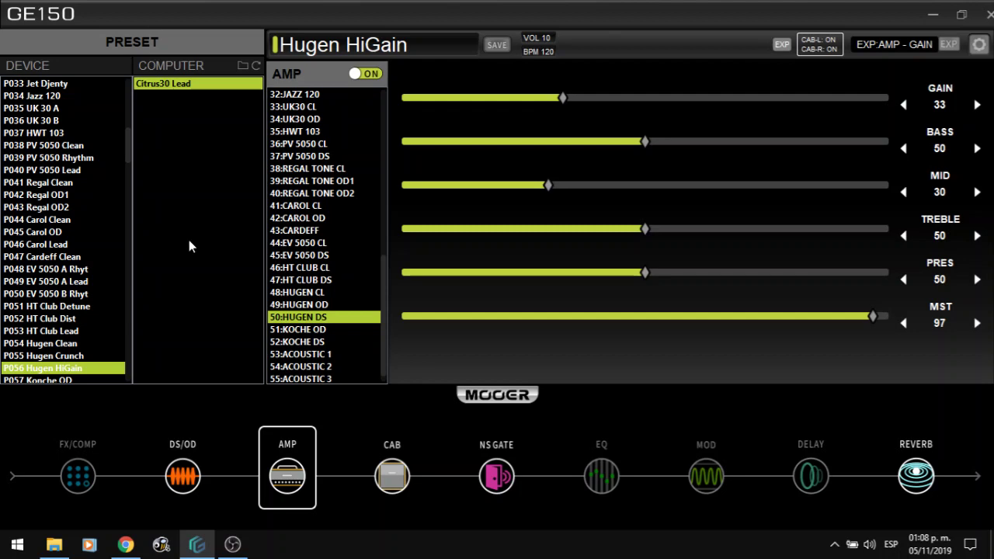
pyautogui.click(183, 475)
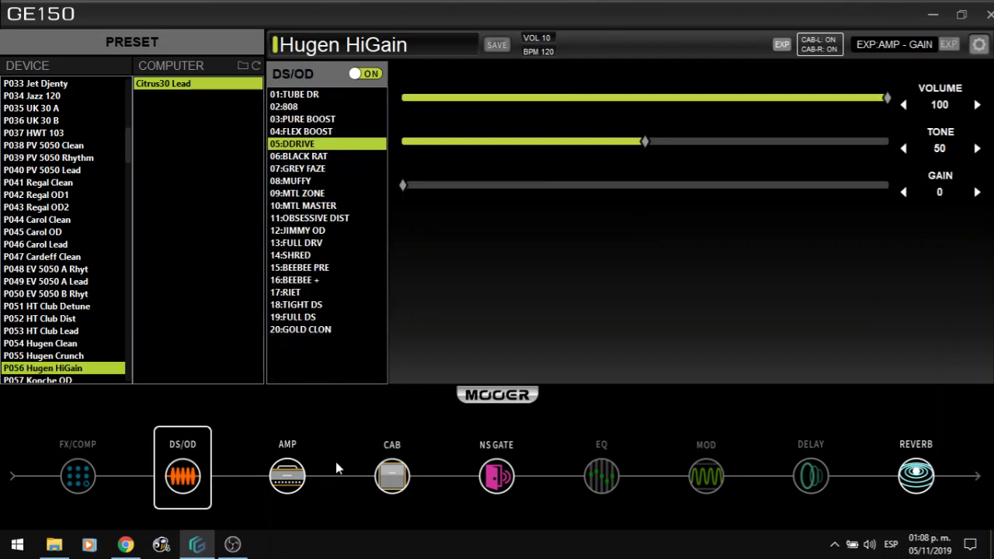
pyautogui.click(313, 475)
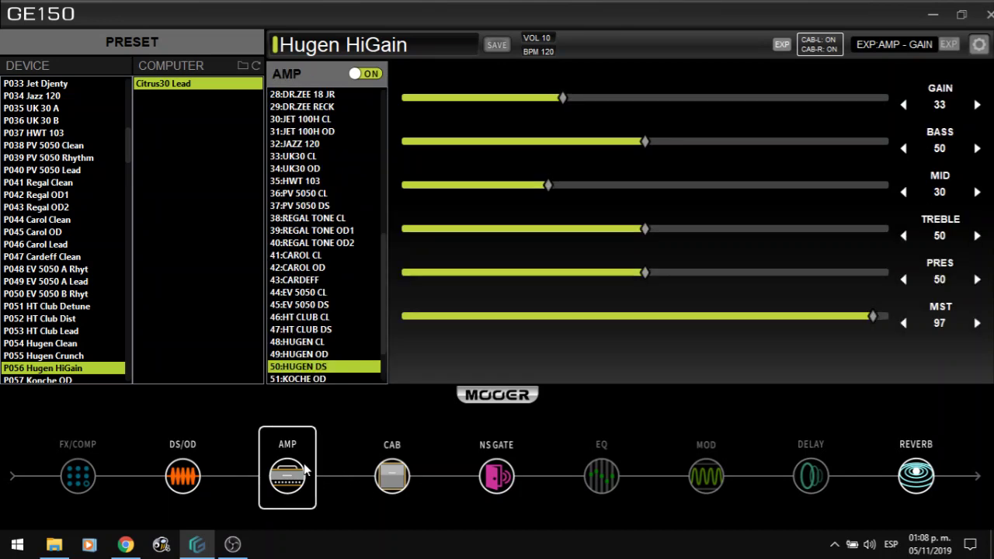
# Step through presets P057 Konche OD, P058 Konche DS, P059 Konche HiGain, P060 Acoustic1 and P061 Acoustic2, viewing each one's AMP settings.
pyautogui.press('Down')
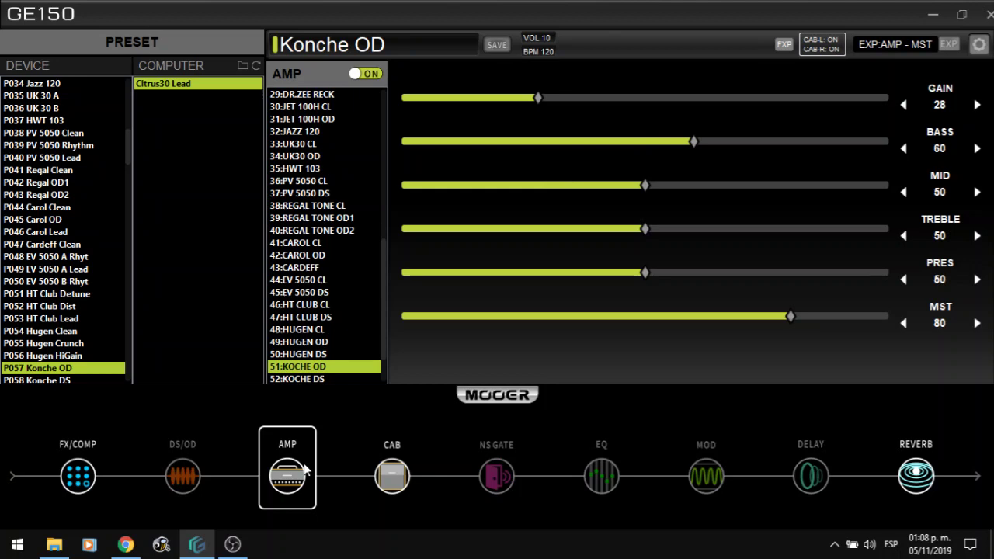
pyautogui.press('Down')
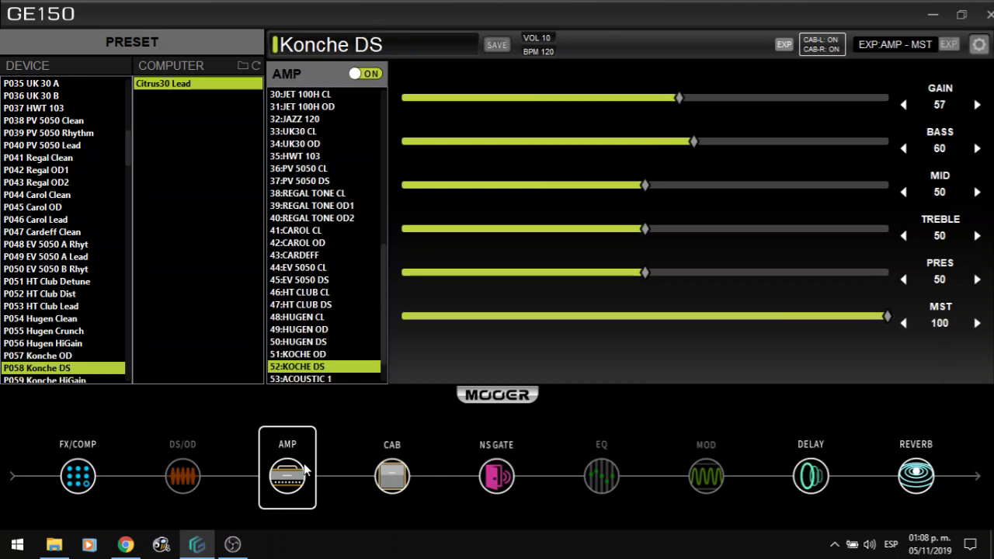
pyautogui.press('Down')
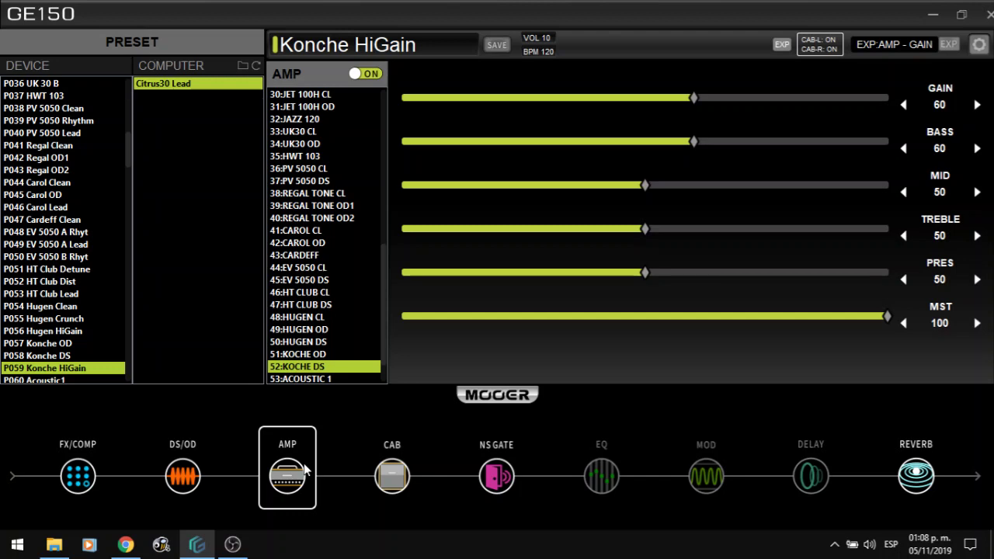
pyautogui.press('Down')
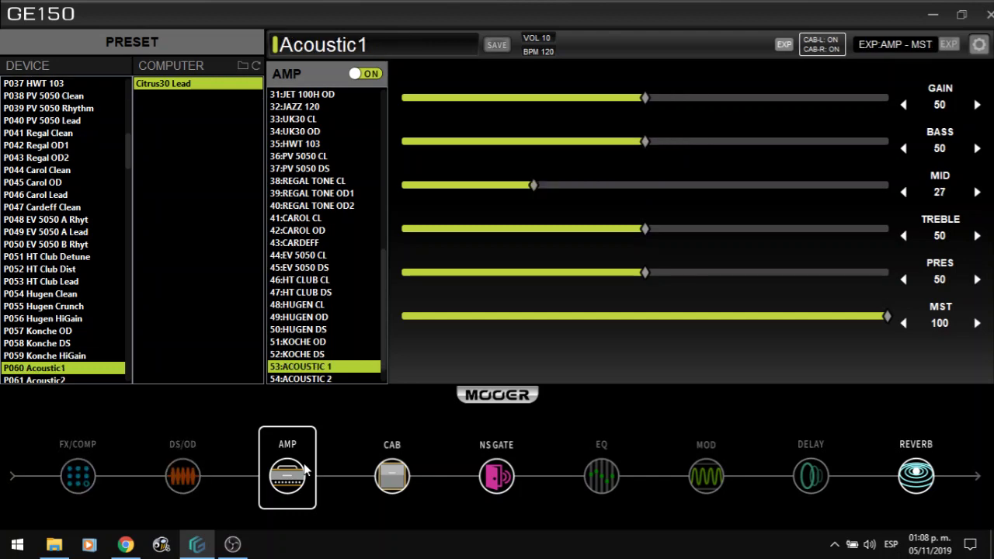
pyautogui.press('Down')
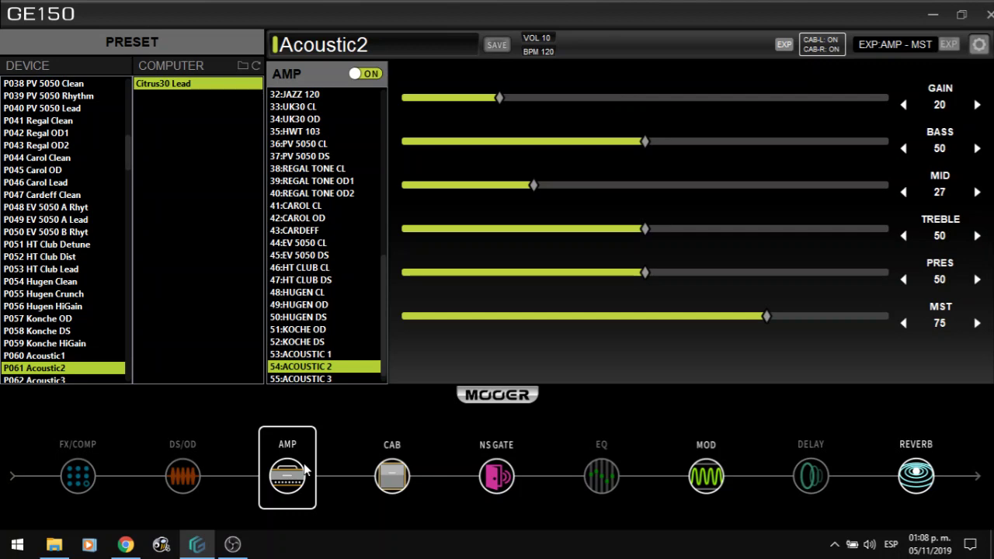
# Go back through the presets to P058 Konche DS for another look, returning to P060 Acoustic1.
pyautogui.press('Up')
pyautogui.press('Up')
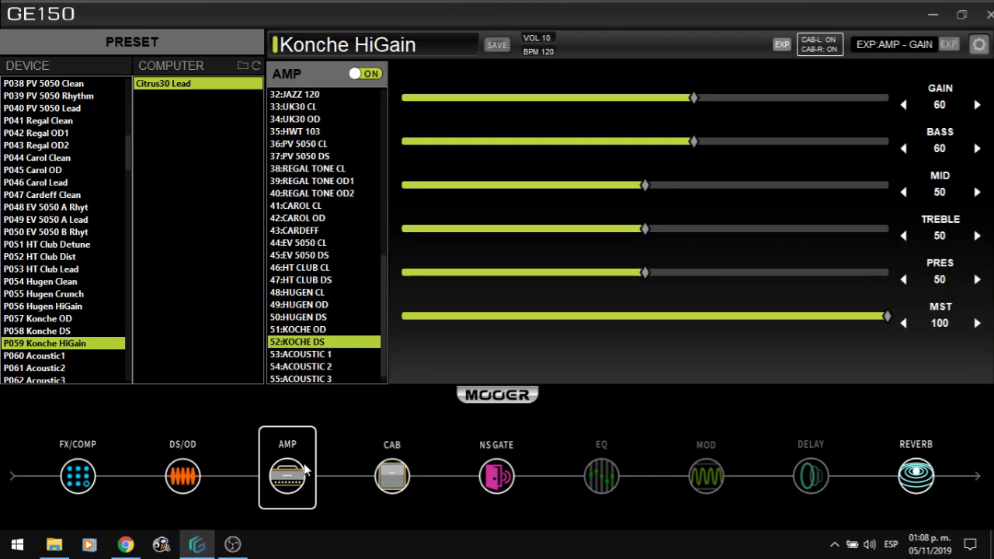
pyautogui.press('Up')
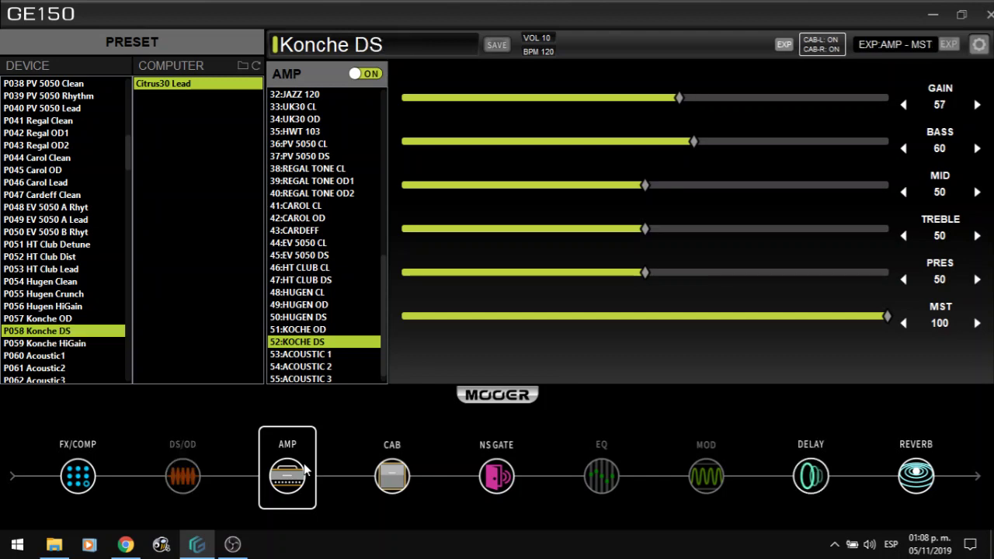
pyautogui.press('Down')
pyautogui.press('Down')
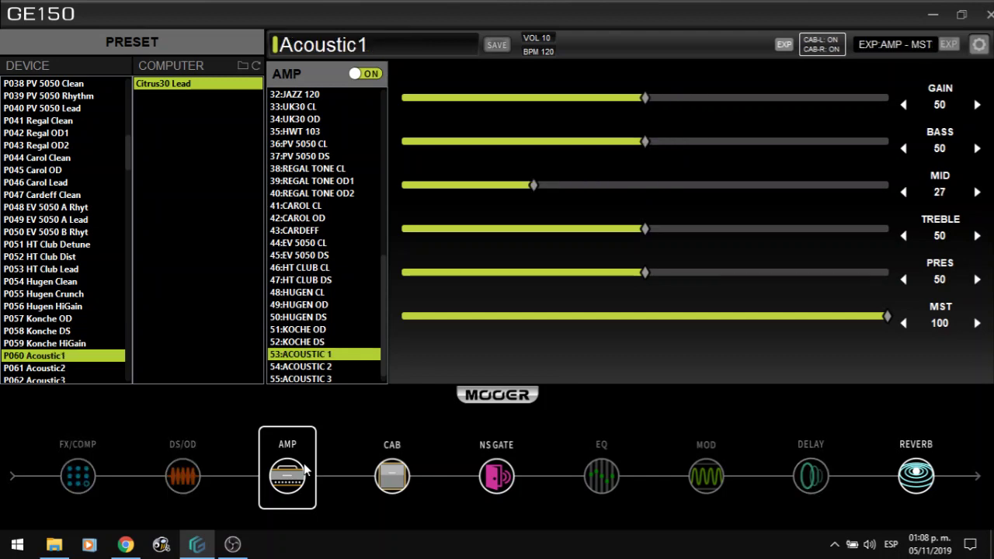
# Review the DS/OD, FX/COMP, AMP and CAB settings of preset P060 Acoustic1.
pyautogui.press('Left')
pyautogui.press('Left')
pyautogui.press('Right')
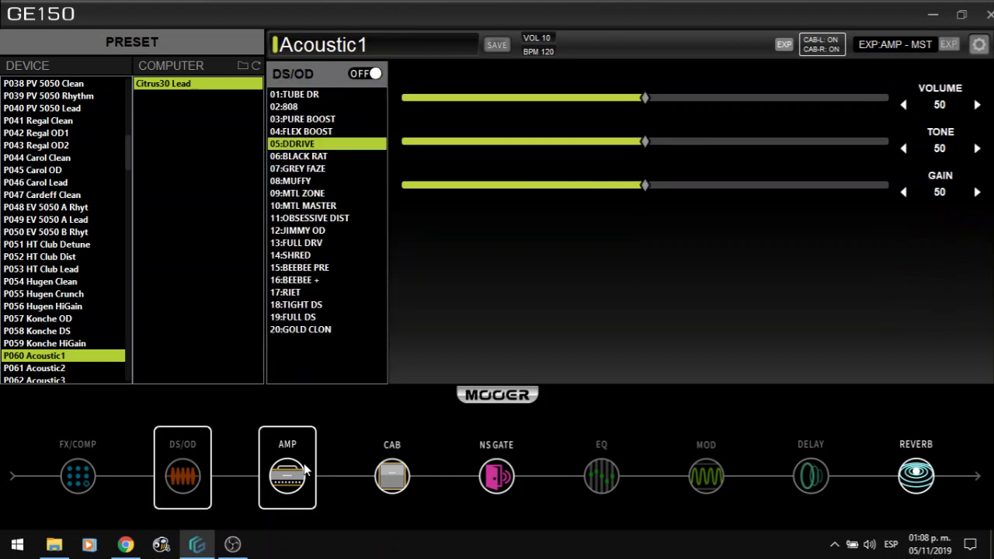
pyautogui.press('Left')
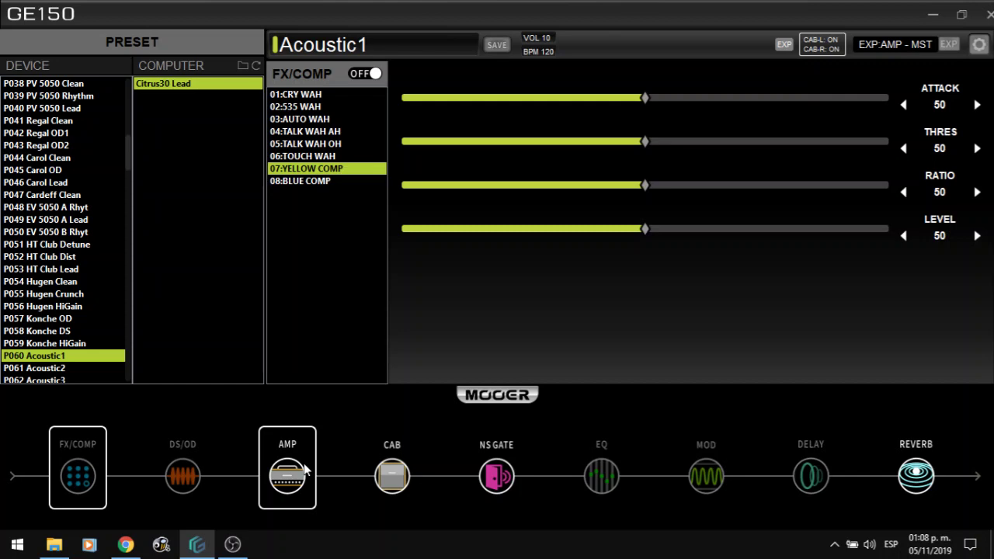
pyautogui.press('Right')
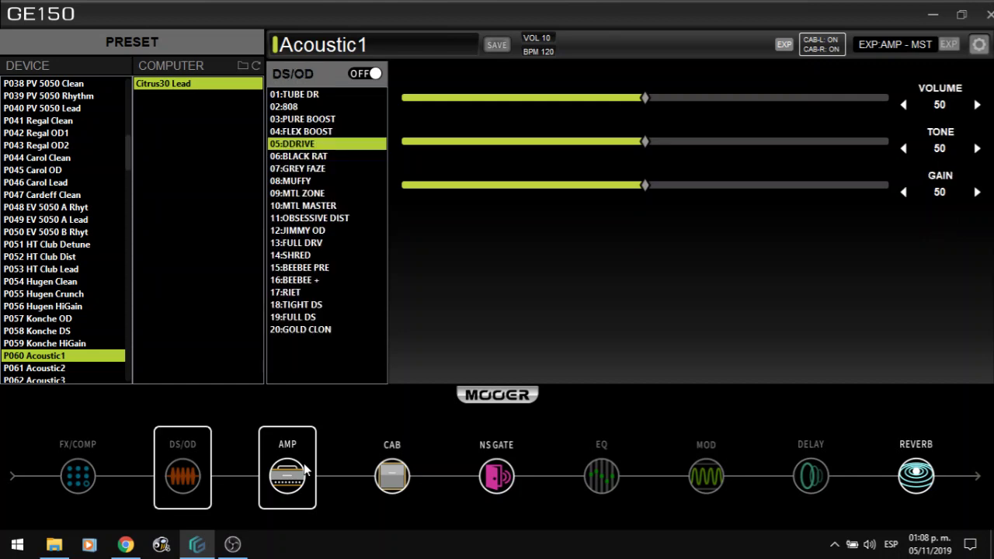
pyautogui.press('Right')
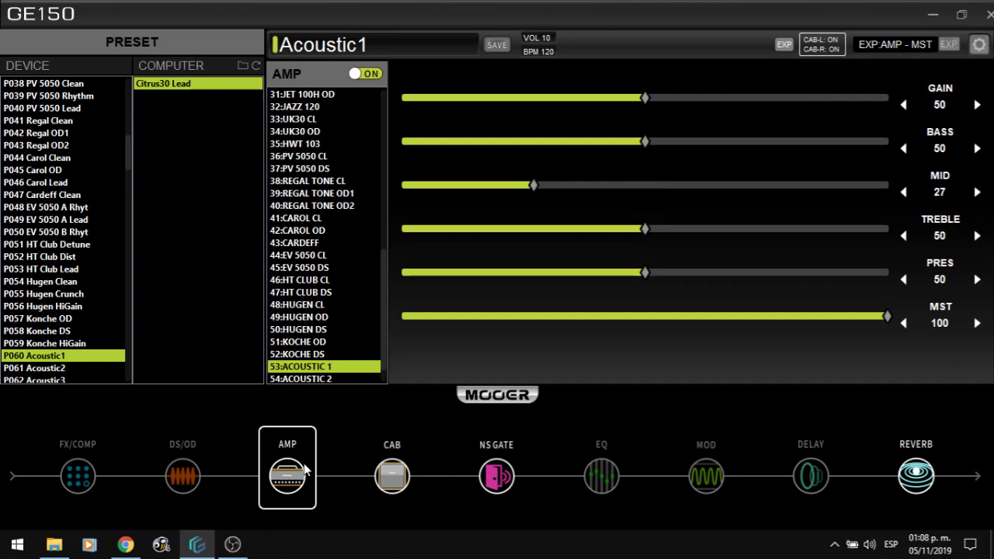
pyautogui.press('Right')
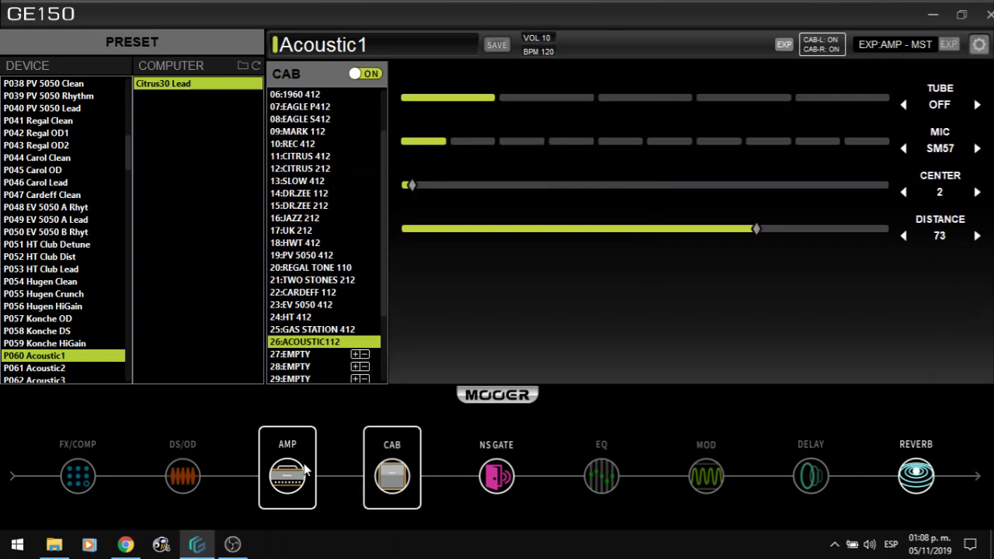
pyautogui.scroll(-3, 318, 147)
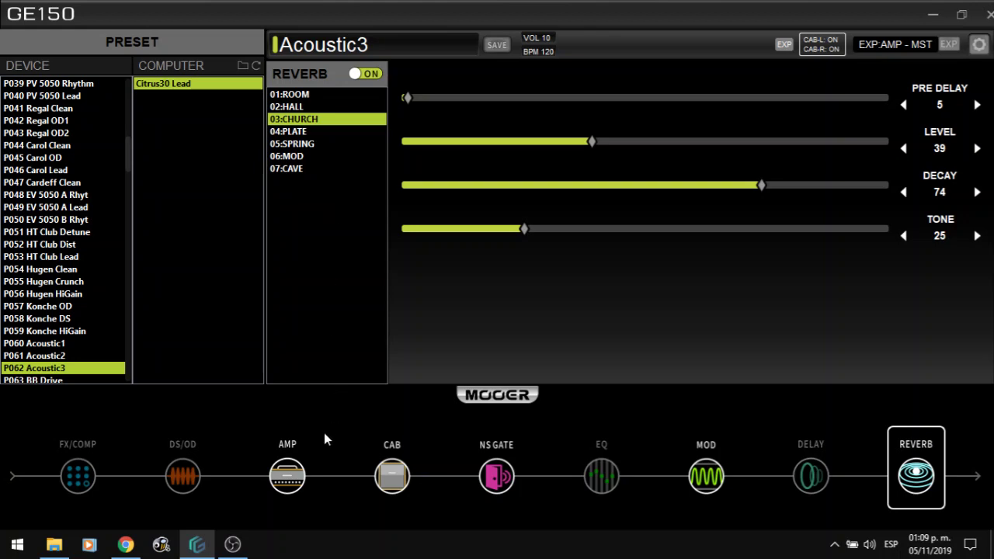
# Review the AMP and CAB settings of preset P062 Acoustic3, checking the end of the cabinet list before returning to AMP.
pyautogui.click(309, 446)
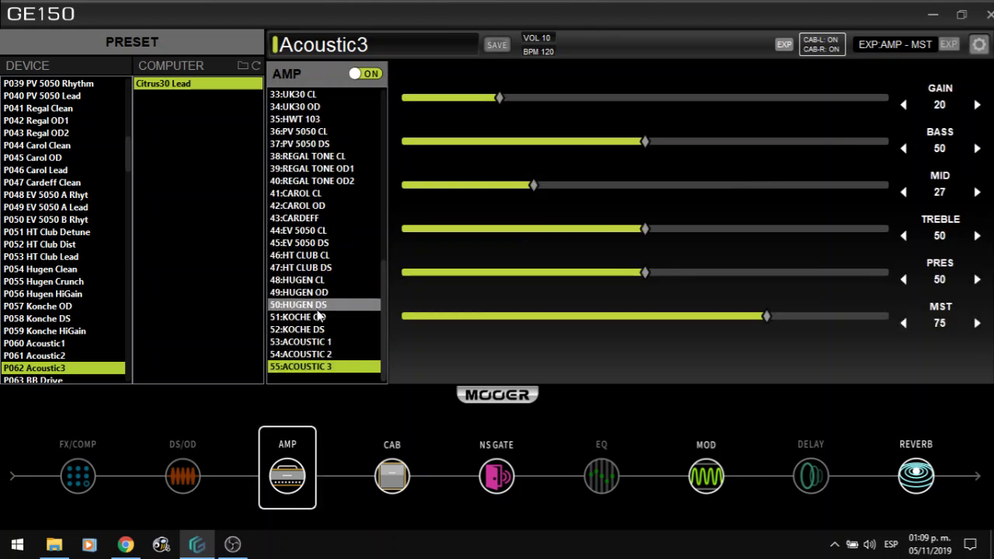
pyautogui.click(392, 470)
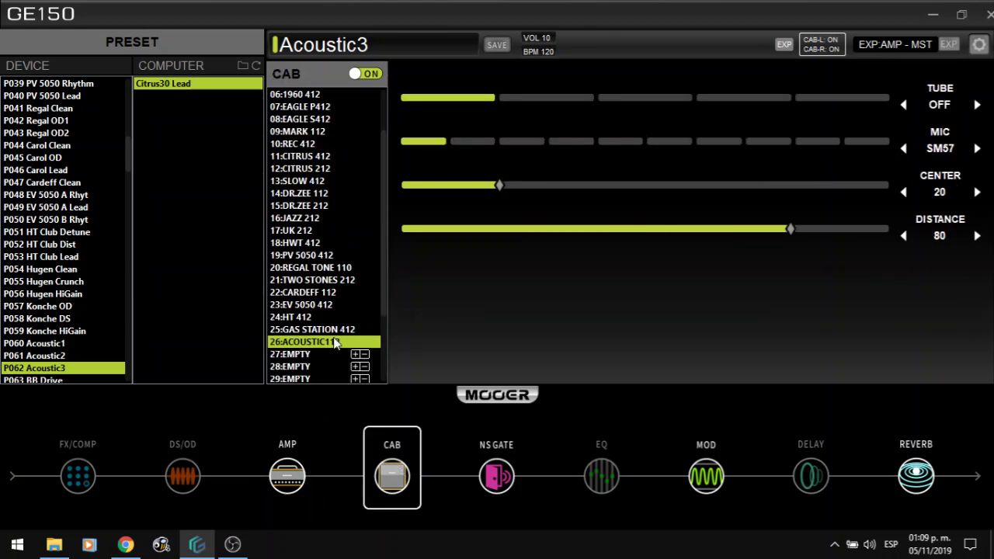
pyautogui.scroll(-3, 312, 353)
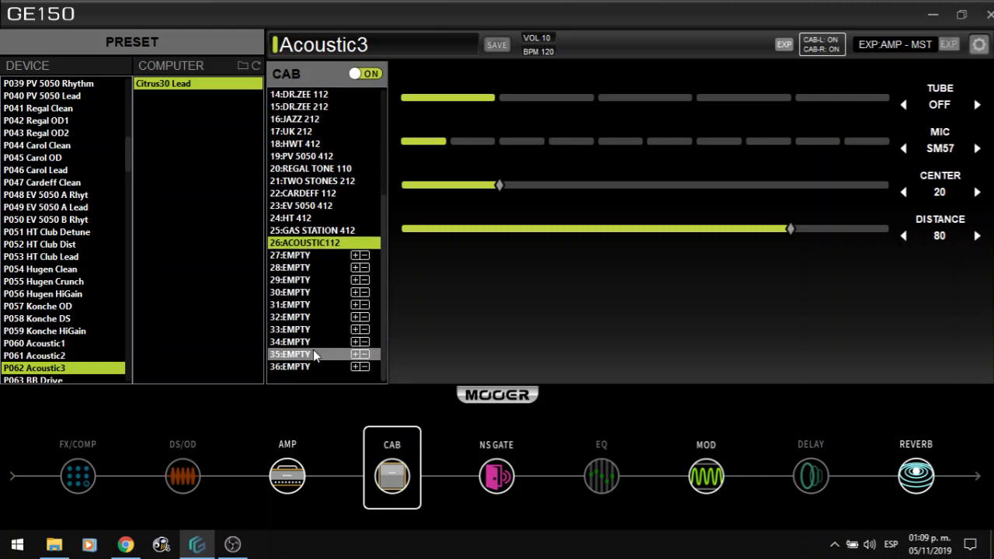
pyautogui.click(306, 439)
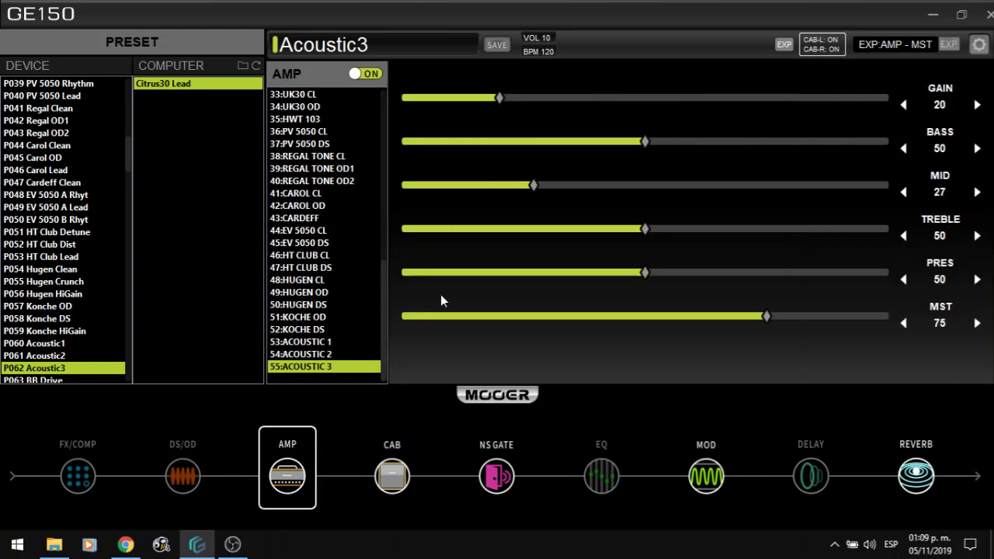
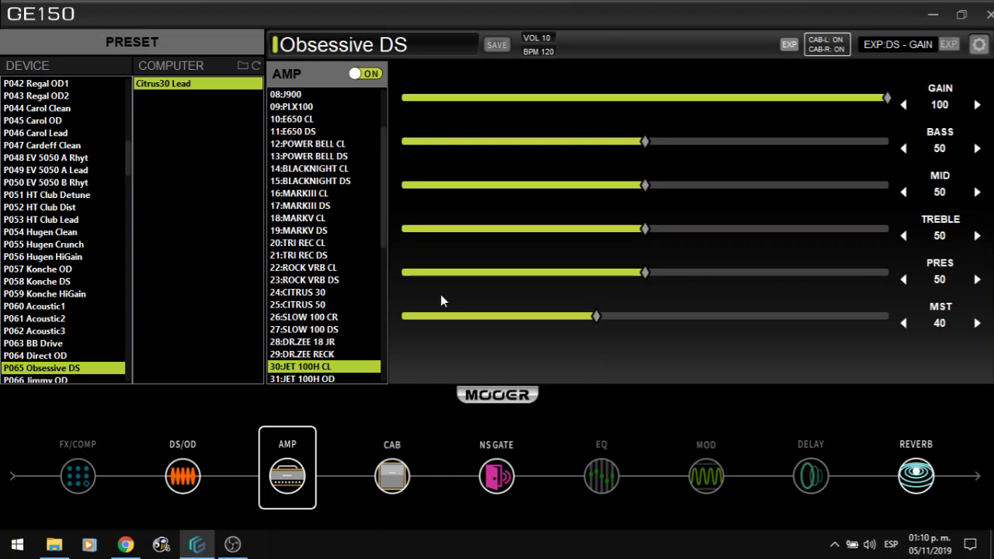
# Audition presets P066 Jimmy OD through P071 Blues Player one after another with their AMP settings in view.
pyautogui.press('Down')
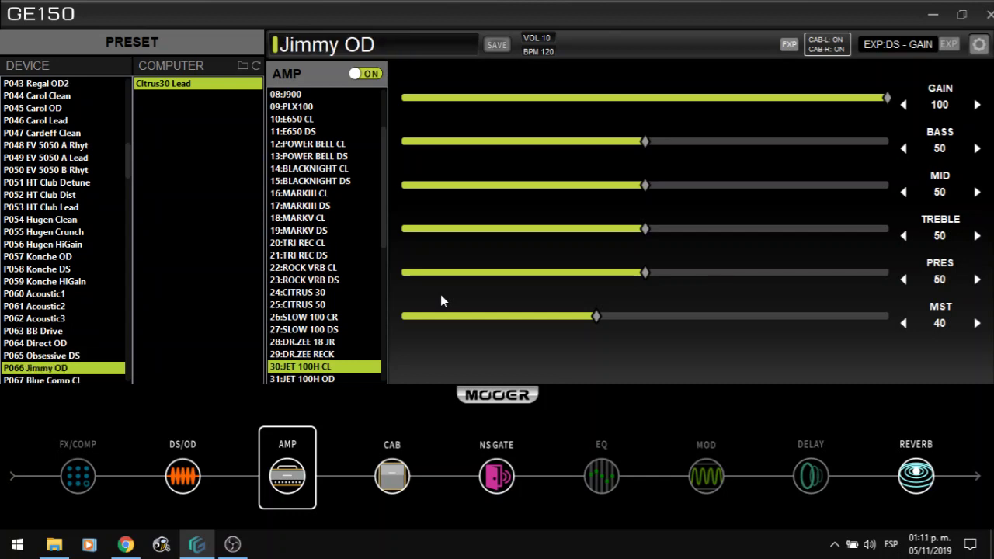
pyautogui.press('Down')
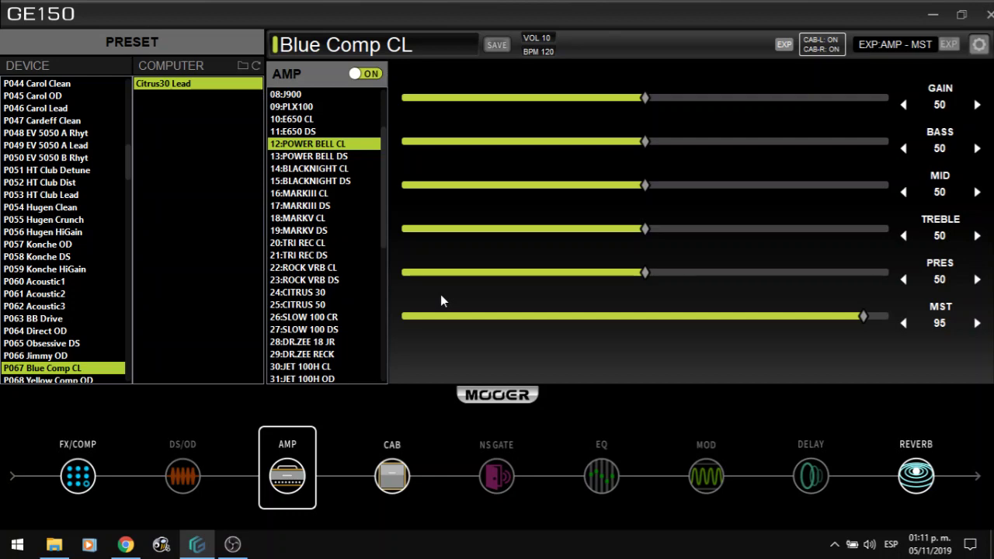
pyautogui.press('Down')
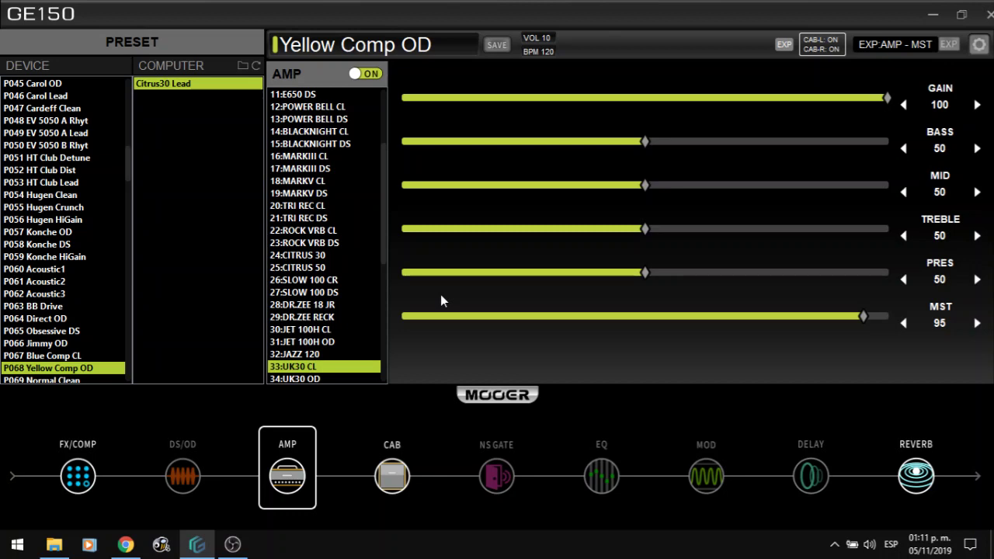
pyautogui.press('Down')
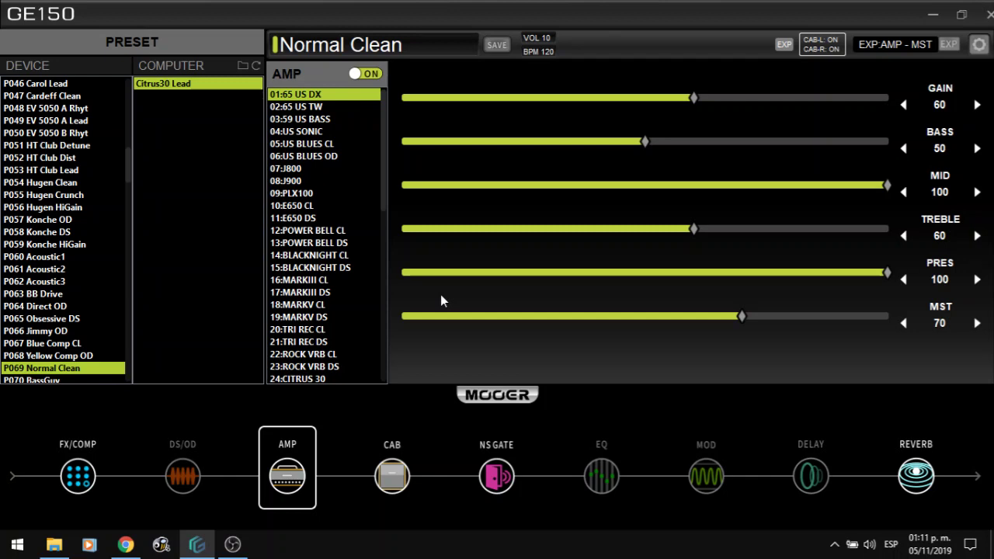
pyautogui.press('Down')
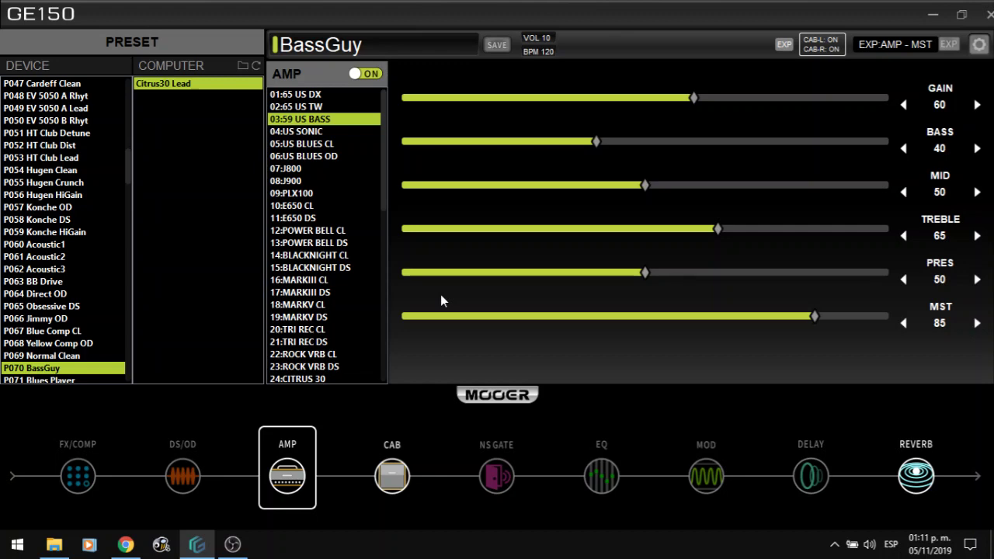
pyautogui.press('Down')
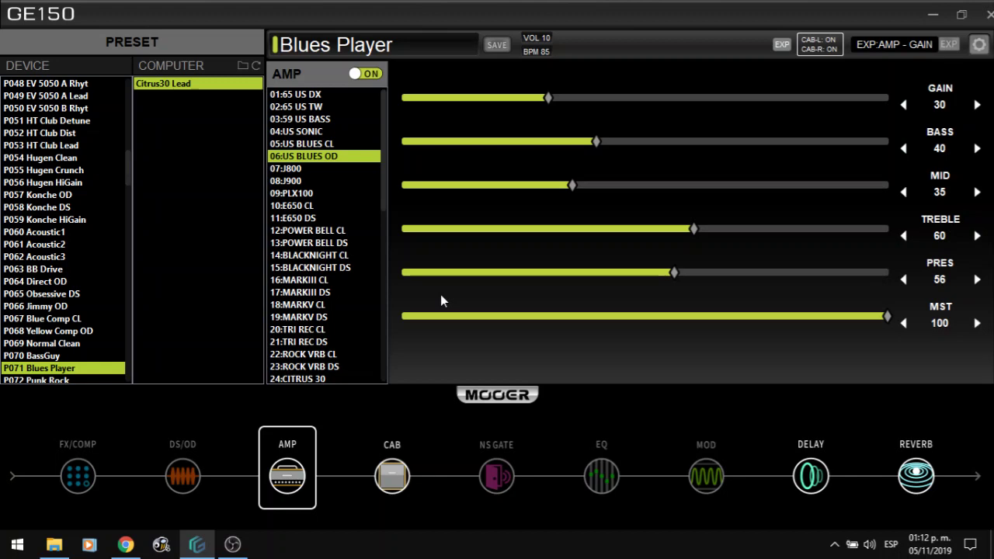
# Audition presets P072 Punk Rock through P077 Sweet Chorus one after another with their AMP settings in view.
pyautogui.press('Down')
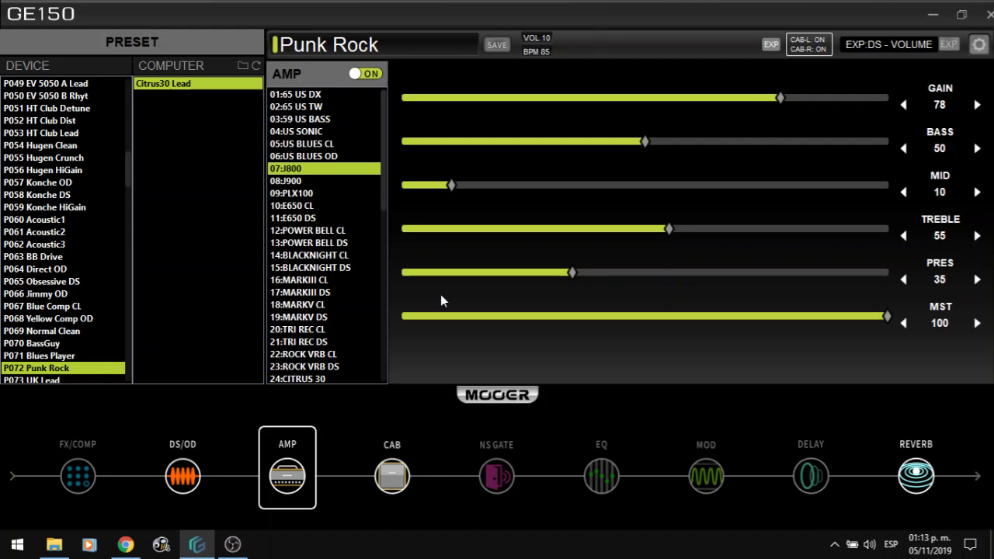
pyautogui.press('Down')
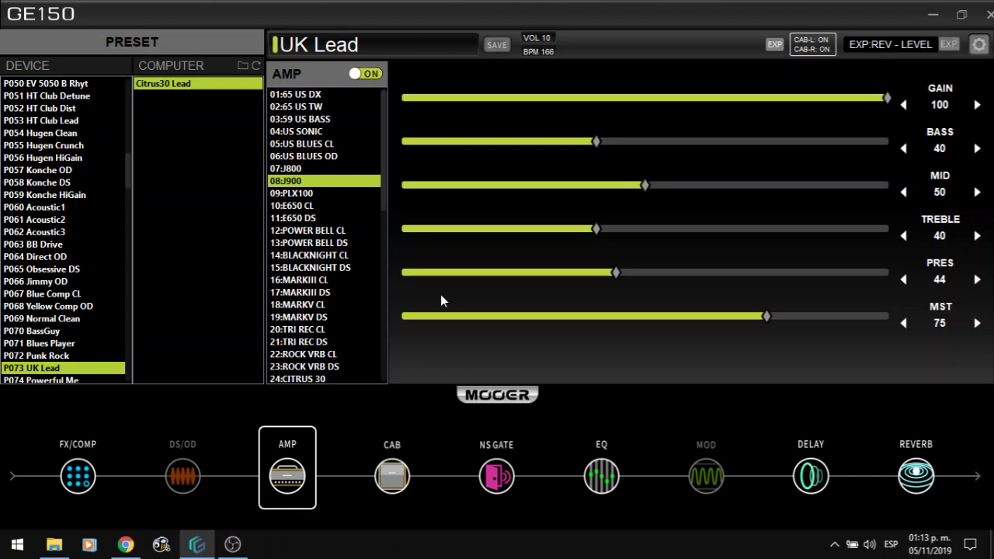
pyautogui.press('Down')
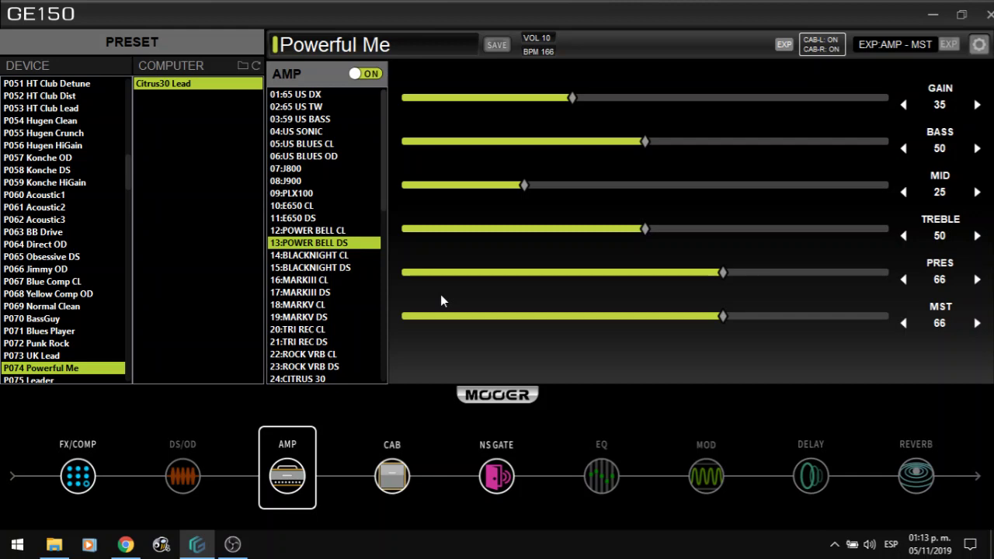
pyautogui.press('Down')
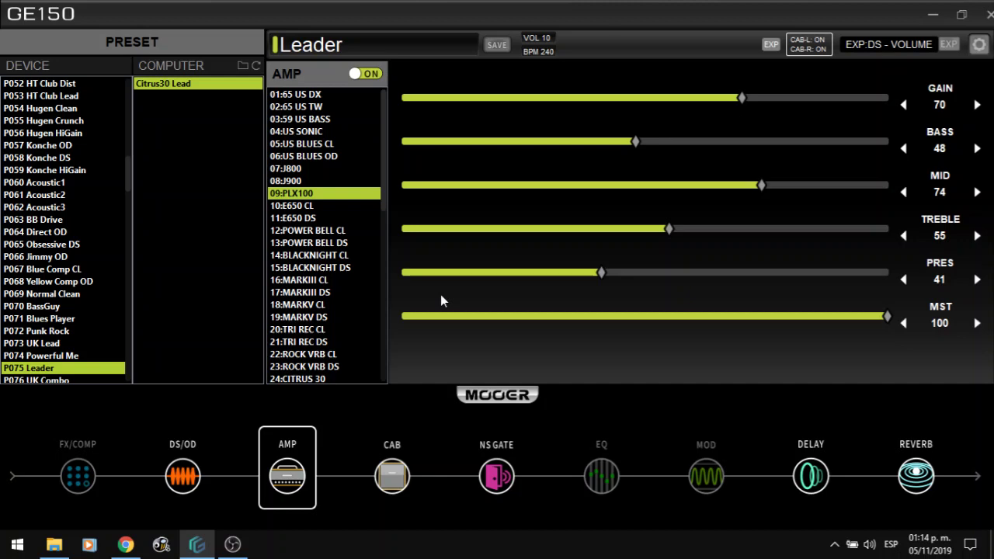
pyautogui.press('Down')
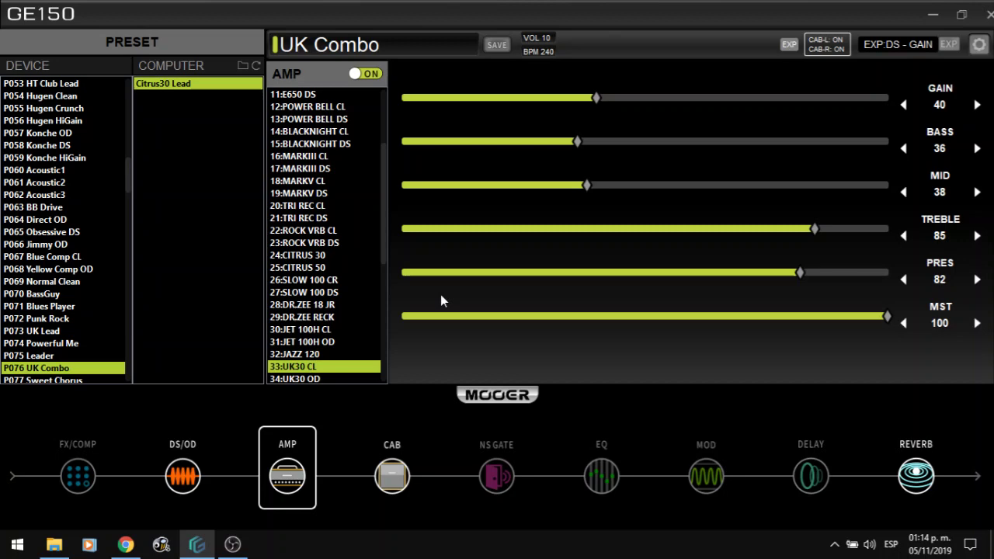
pyautogui.press('Down')
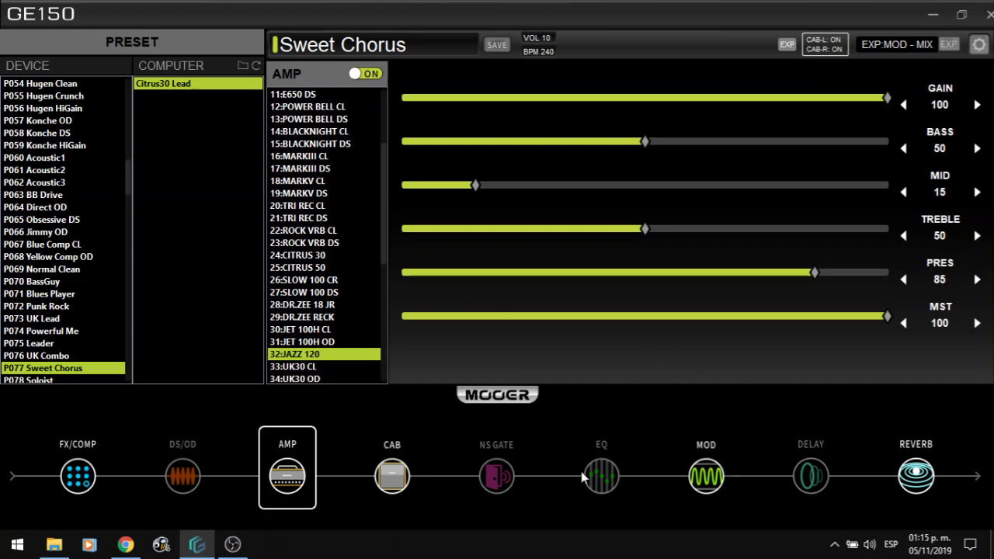
# Switch on the NS GATE of preset P077 Sweet Chorus and open its MOD settings.
pyautogui.click(485, 477)
pyautogui.click(363, 75)
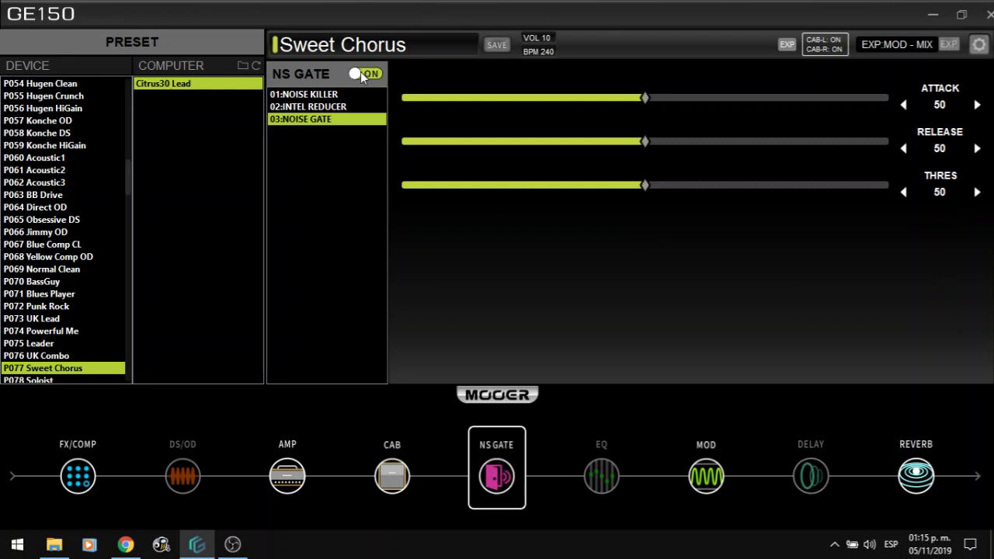
pyautogui.click(689, 492)
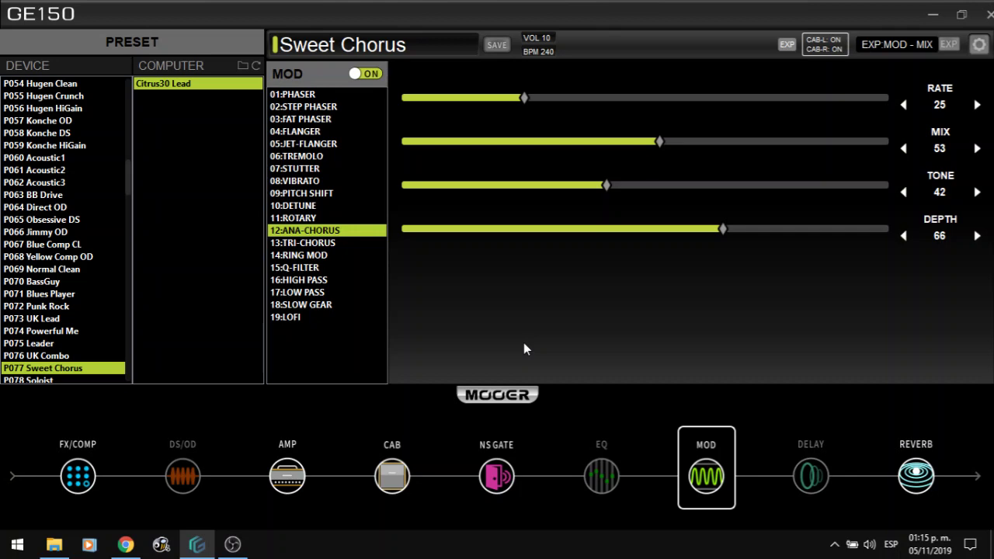
# Audition presets P078 Soloist, P079 Stay Here and P080 Aviator with their MOD settings in view.
pyautogui.press('Down')
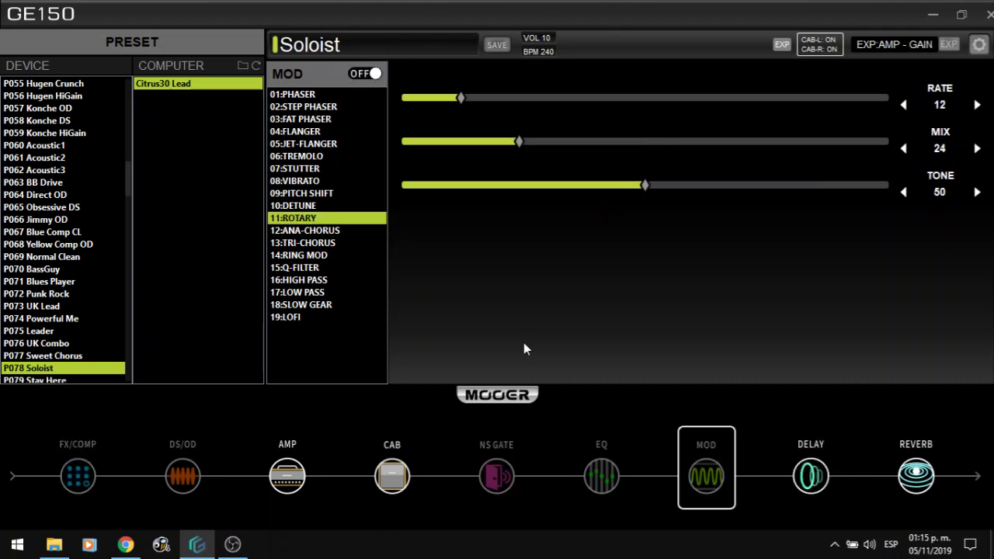
pyautogui.press('Down')
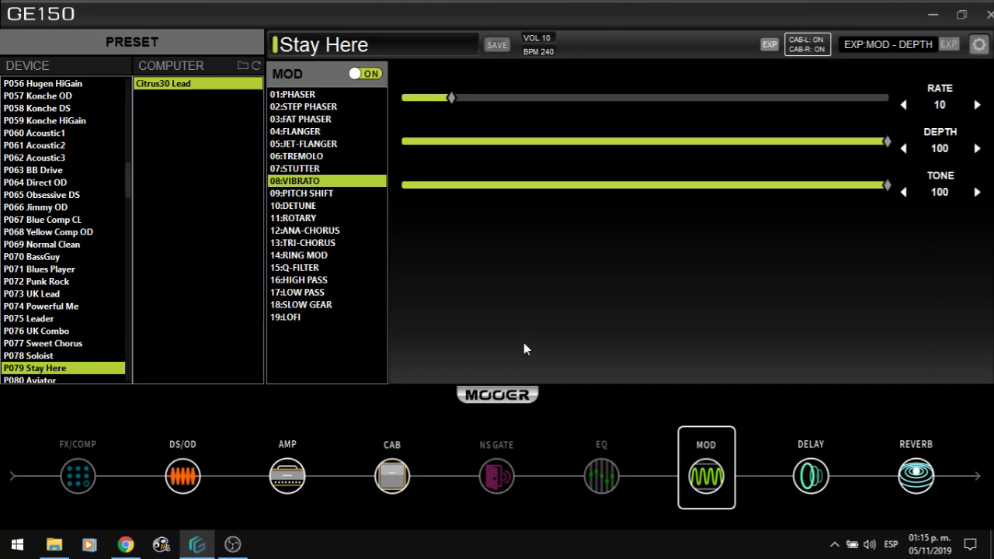
pyautogui.press('Down')
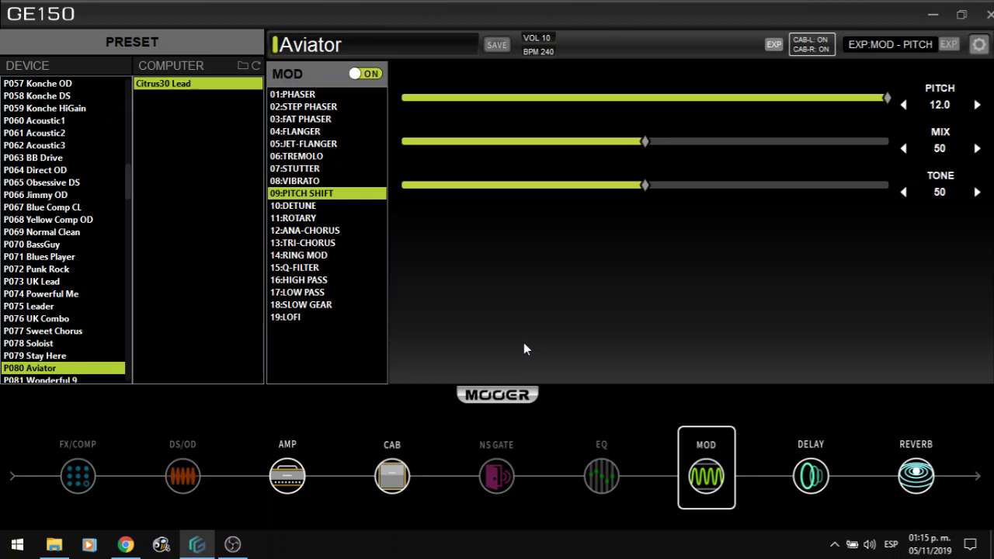
# Lower the PITCH of the Aviator preset's pitch shift effect to -12.0.
pyautogui.moveTo(887, 97); pyautogui.dragTo(765, 102)
pyautogui.scroll(-10, 766, 102)
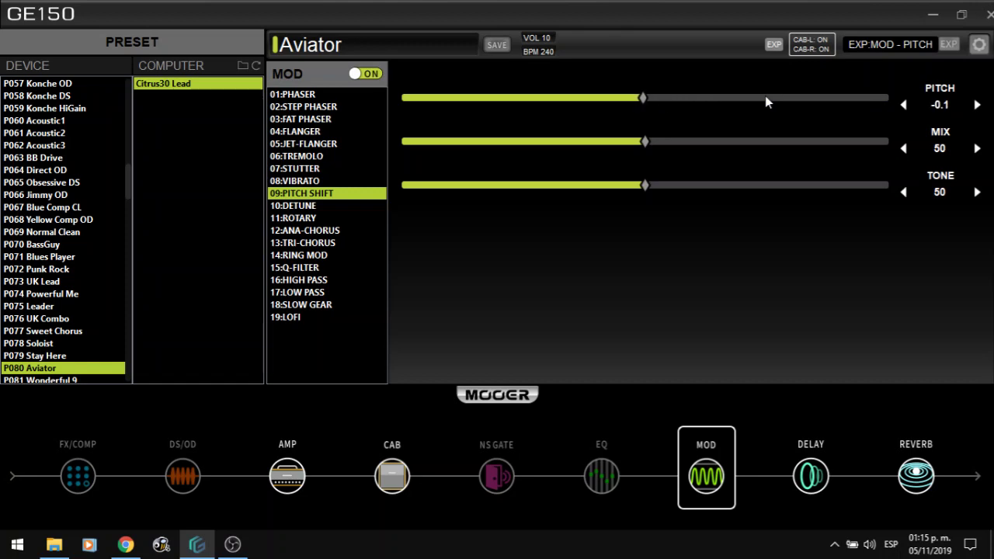
pyautogui.scroll(-6, 766, 97)
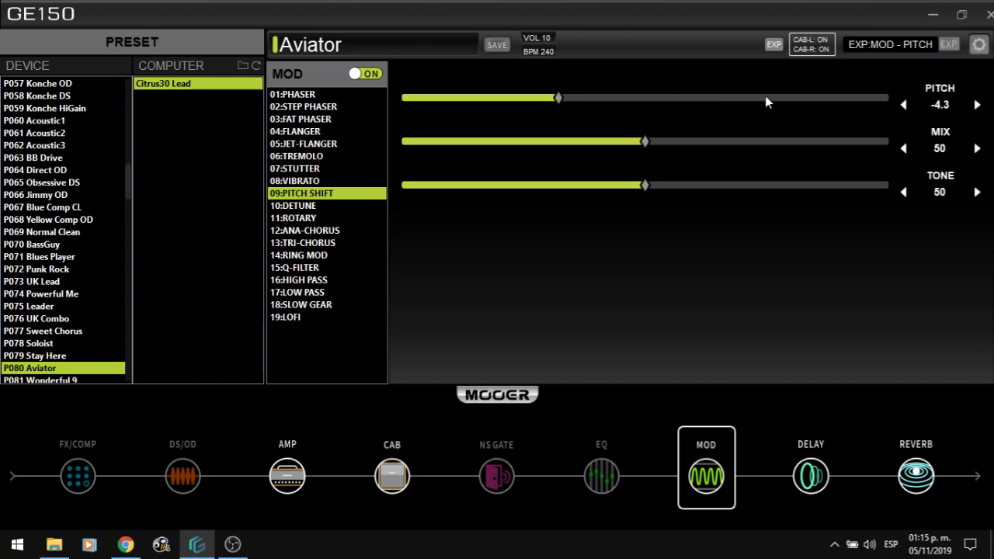
pyautogui.scroll(-6, 766, 102)
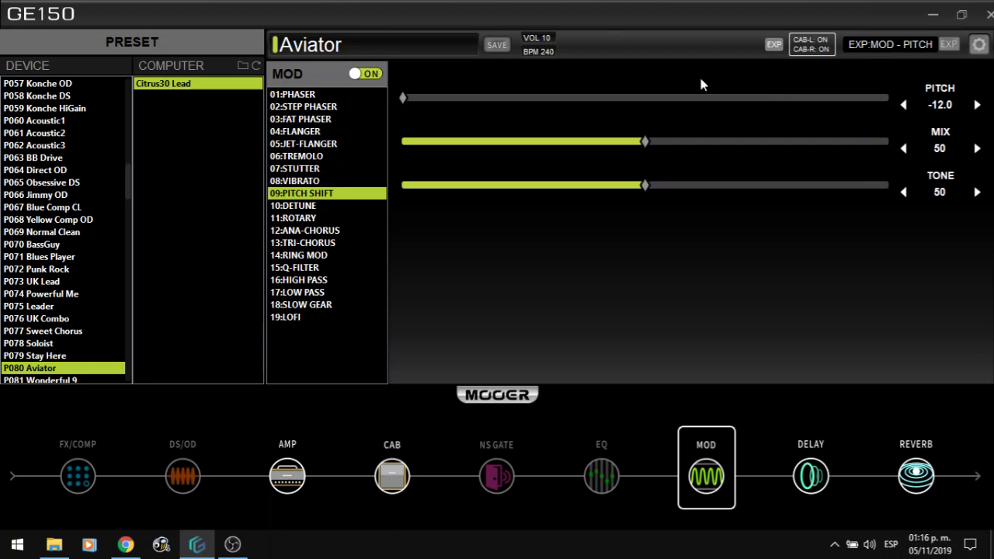
# Set the Aviator pitch shift effect's PITCH to -1.0 and raise both its TONE and MIX to 100.
pyautogui.click(549, 106)
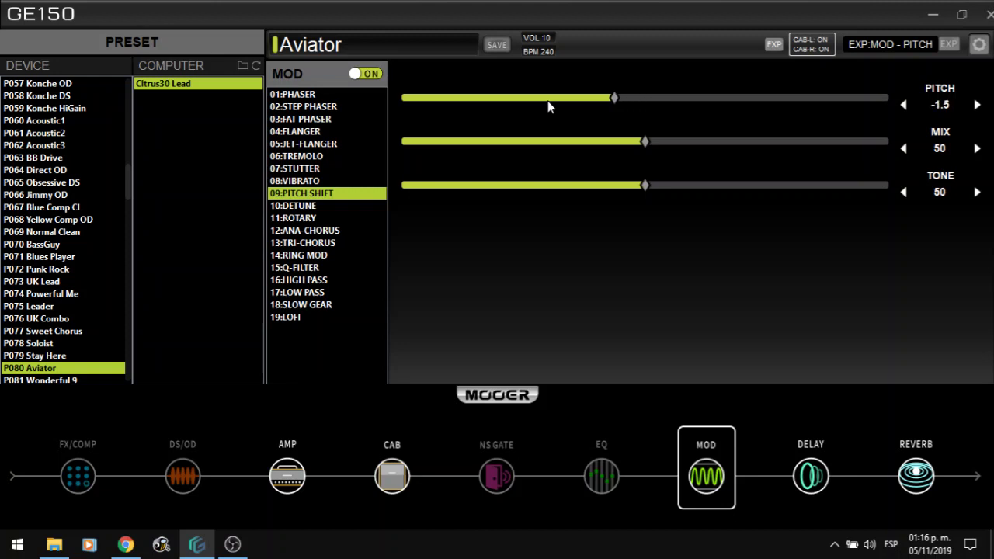
pyautogui.click(977, 105)
pyautogui.click(904, 105)
pyautogui.scroll(-1, 948, 113)
pyautogui.moveTo(647, 194); pyautogui.dragTo(922, 194)
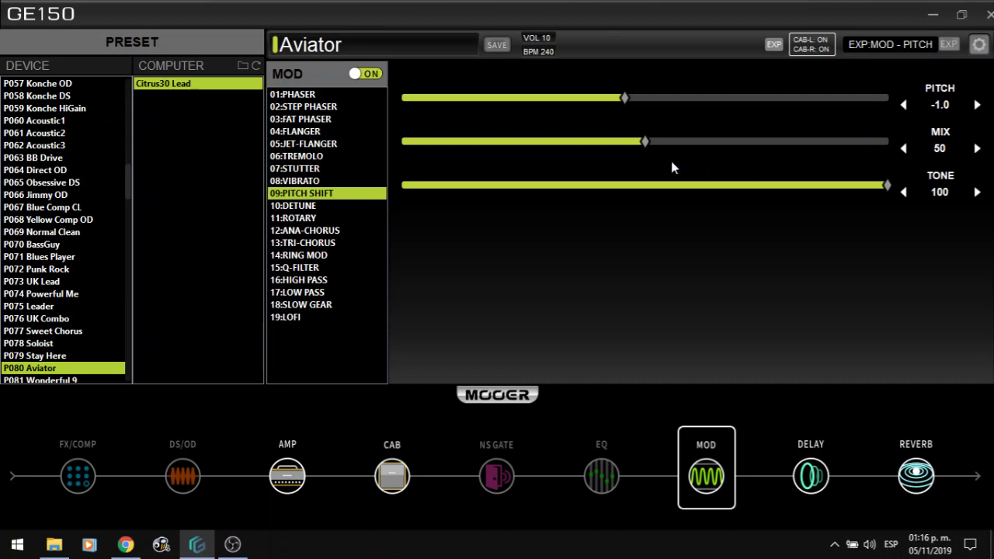
pyautogui.moveTo(645, 143); pyautogui.dragTo(889, 144)
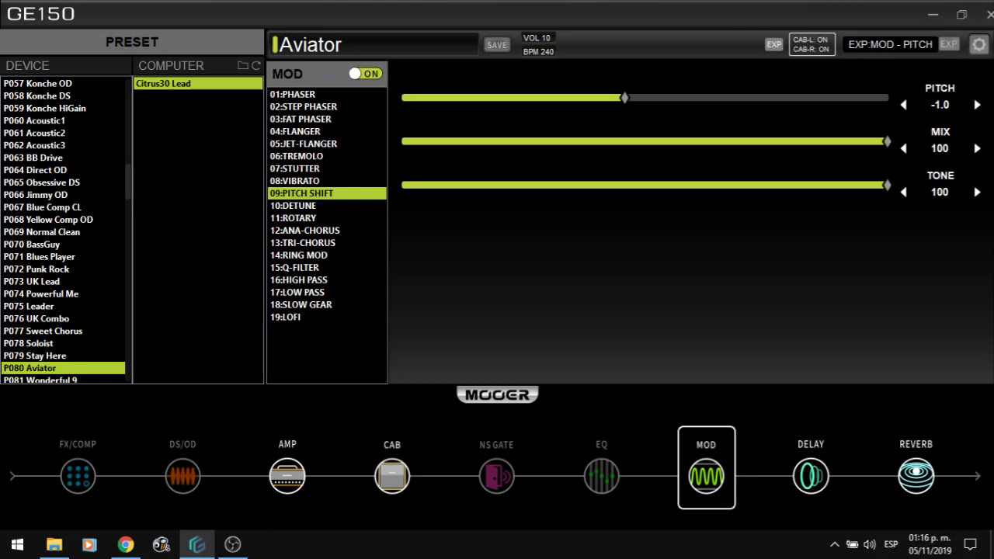
# Nudge the Aviator pitch shift effect's PITCH up and back down in single increments to compare the sound.
pyautogui.click(976, 104)
pyautogui.click(976, 104)
pyautogui.click(976, 104)
pyautogui.click(976, 104)
pyautogui.click(976, 107)
pyautogui.click(905, 106)
pyautogui.click(904, 106)
pyautogui.click(903, 105)
pyautogui.click(902, 105)
pyautogui.click(902, 105)
pyautogui.click(903, 104)
pyautogui.click(976, 106)
# Audition presets P081 Wonderful 9 and P082 That Summer, closing the EXP pedal settings.
pyautogui.press('Down')
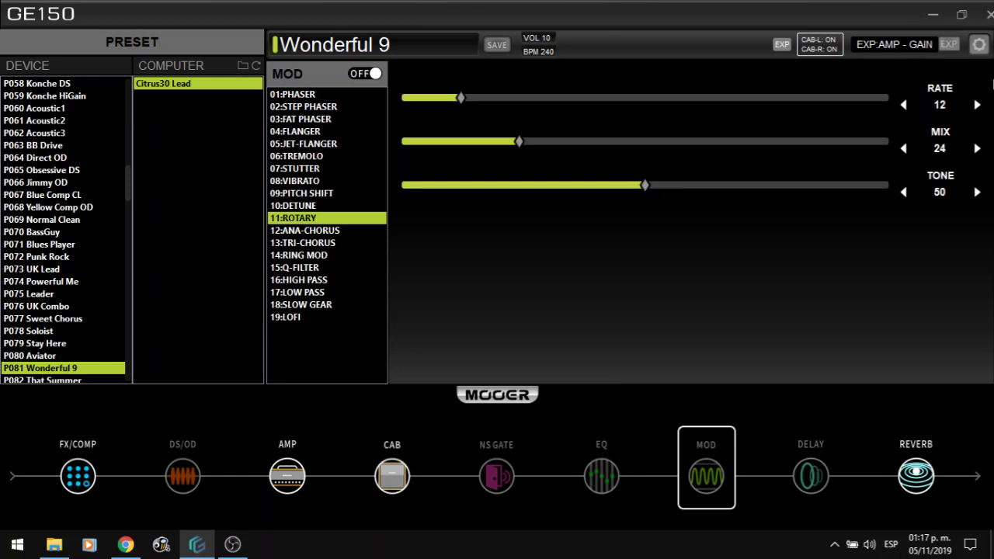
pyautogui.click(43, 380)
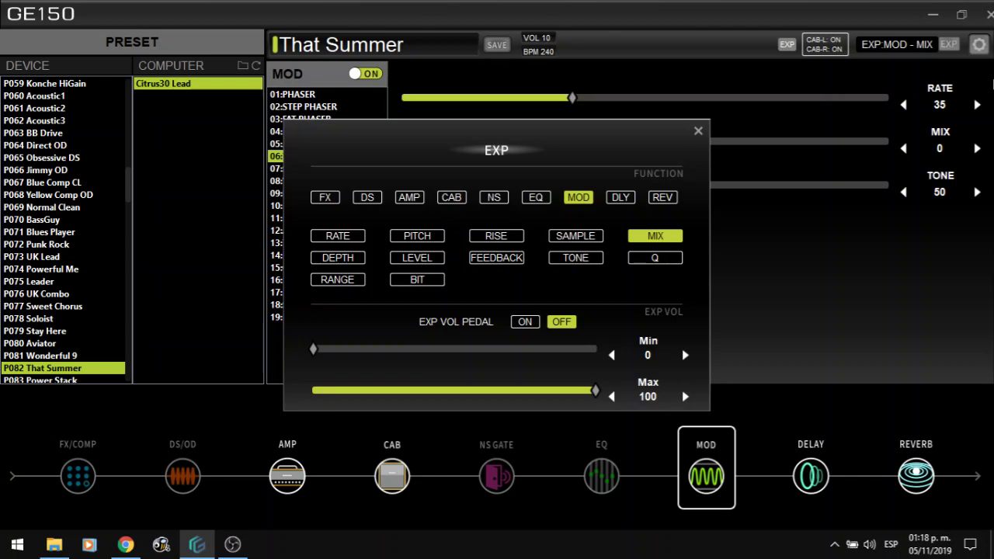
pyautogui.press('Escape')
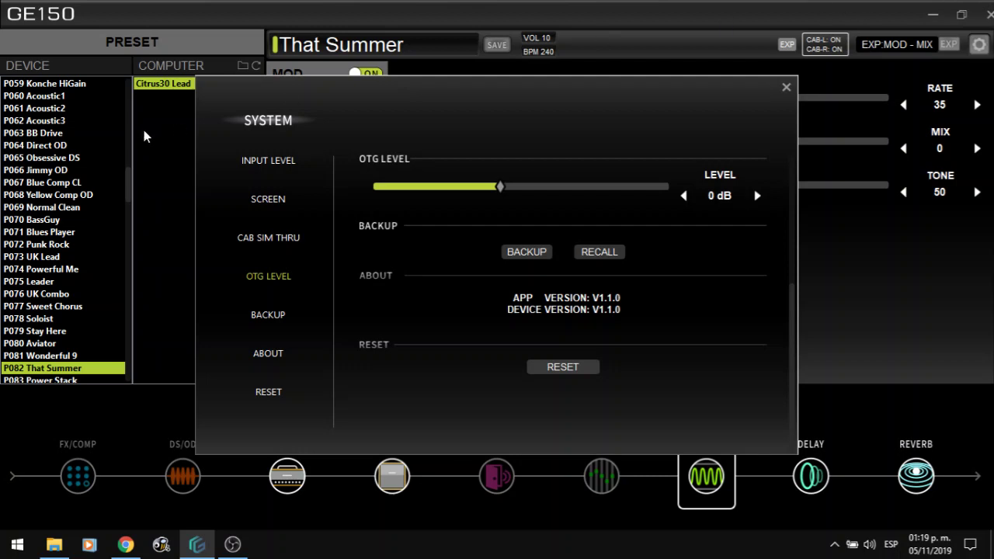
# Go through every section of the system settings, from INPUT LEVEL and SCREEN down to ABOUT and RESET.
pyautogui.click(286, 163)
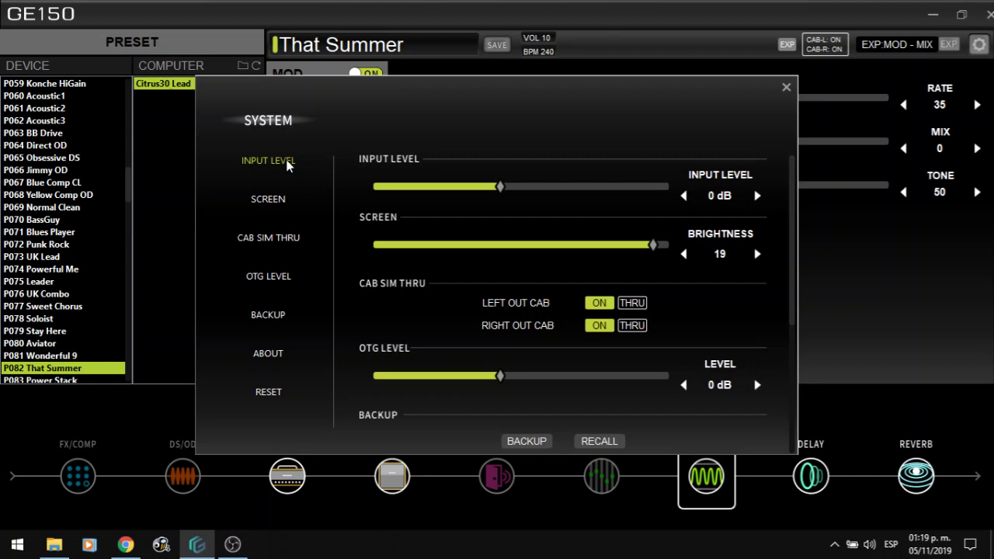
pyautogui.click(284, 201)
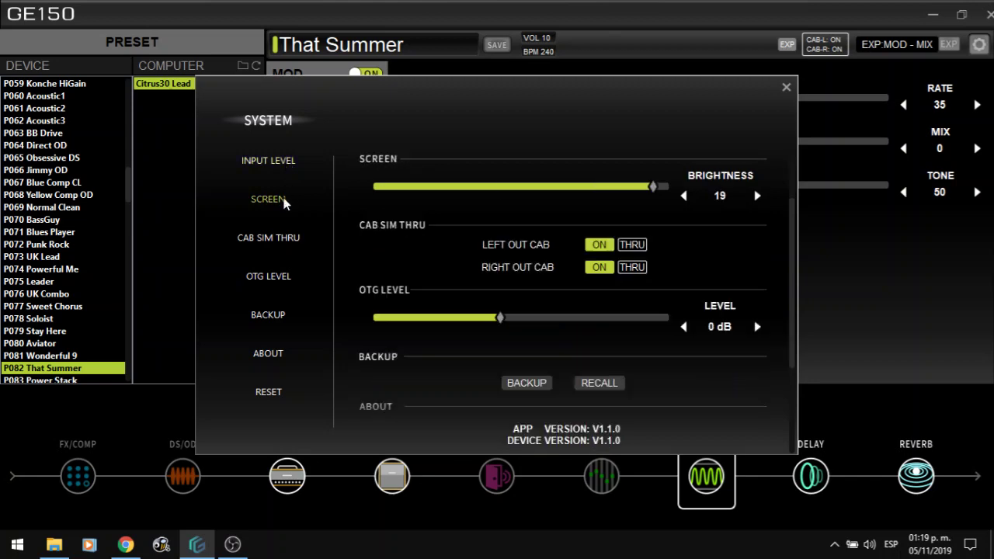
pyautogui.click(267, 241)
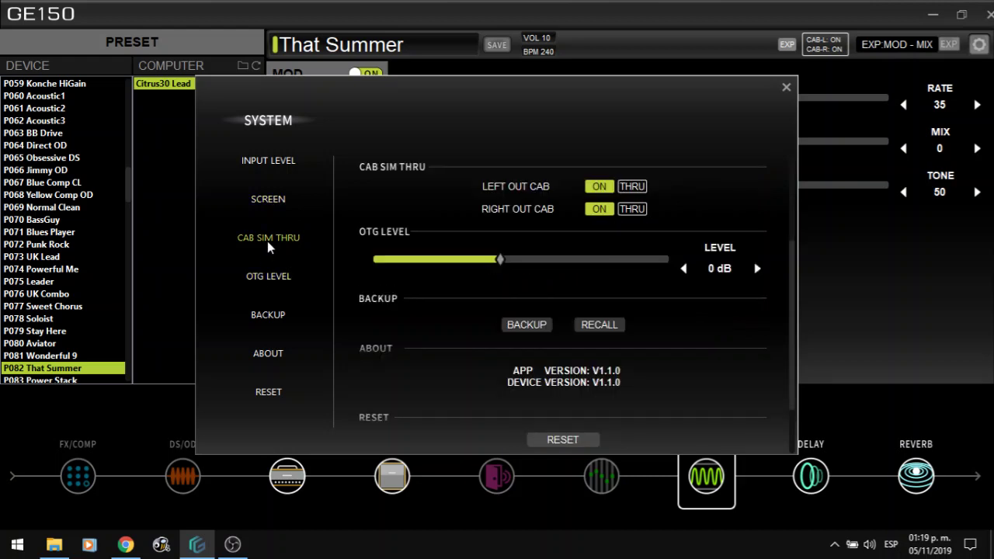
pyautogui.click(266, 281)
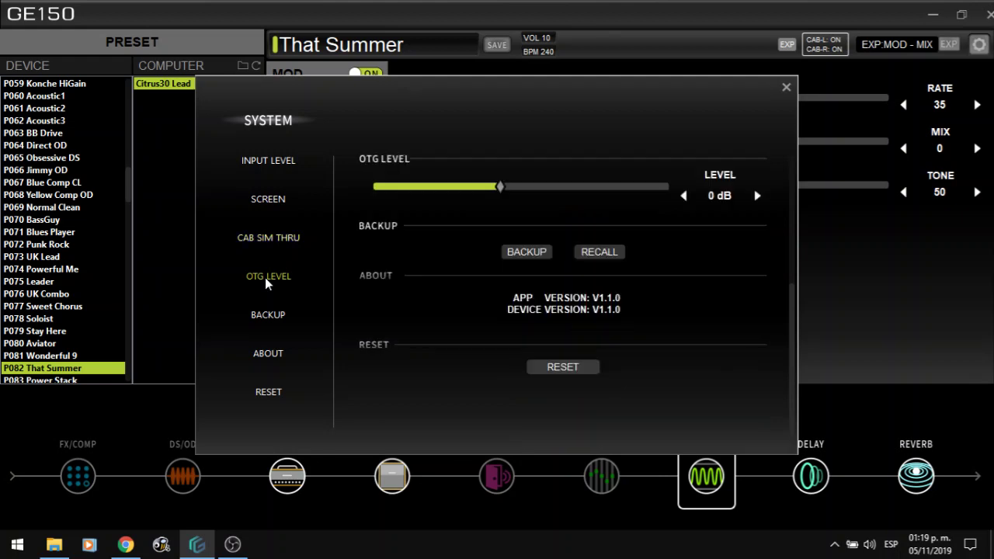
pyautogui.click(270, 325)
pyautogui.click(278, 364)
pyautogui.click(274, 394)
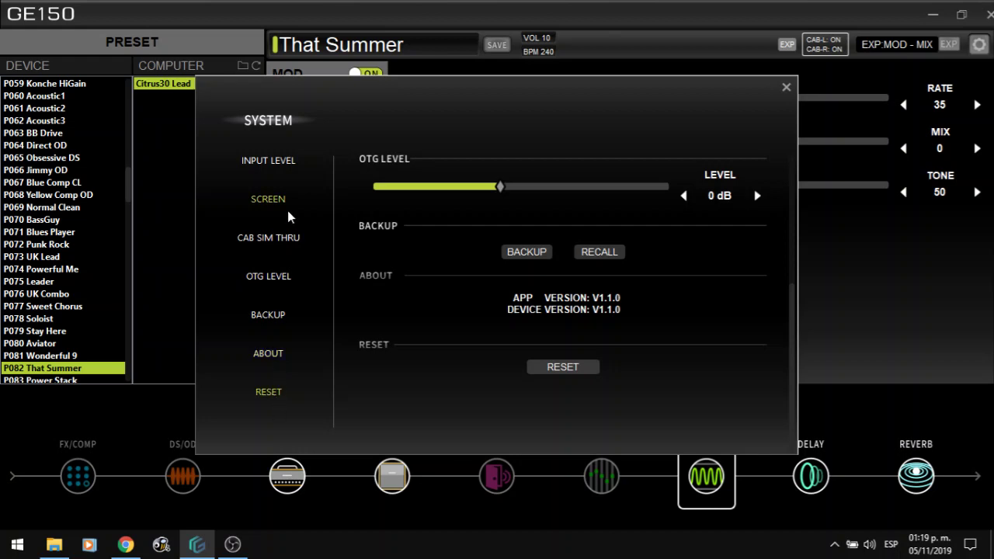
# Revisit the system settings from INPUT LEVEL to ABOUT and close the window.
pyautogui.click(290, 166)
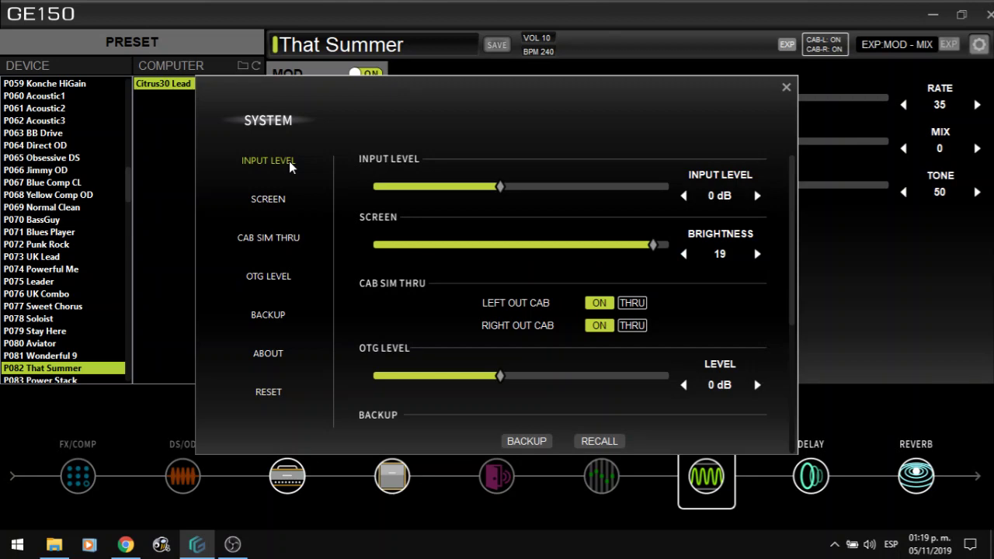
pyautogui.click(283, 212)
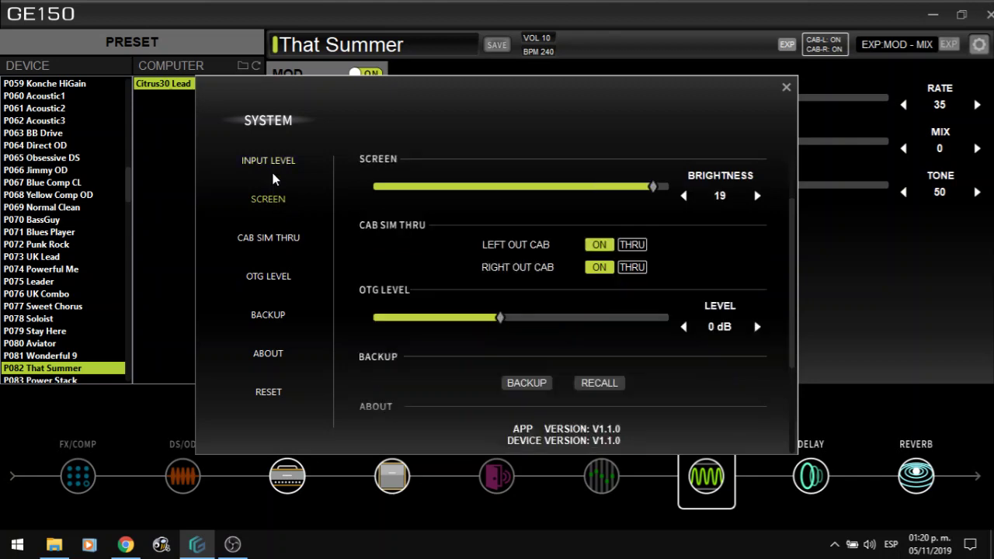
pyautogui.click(272, 238)
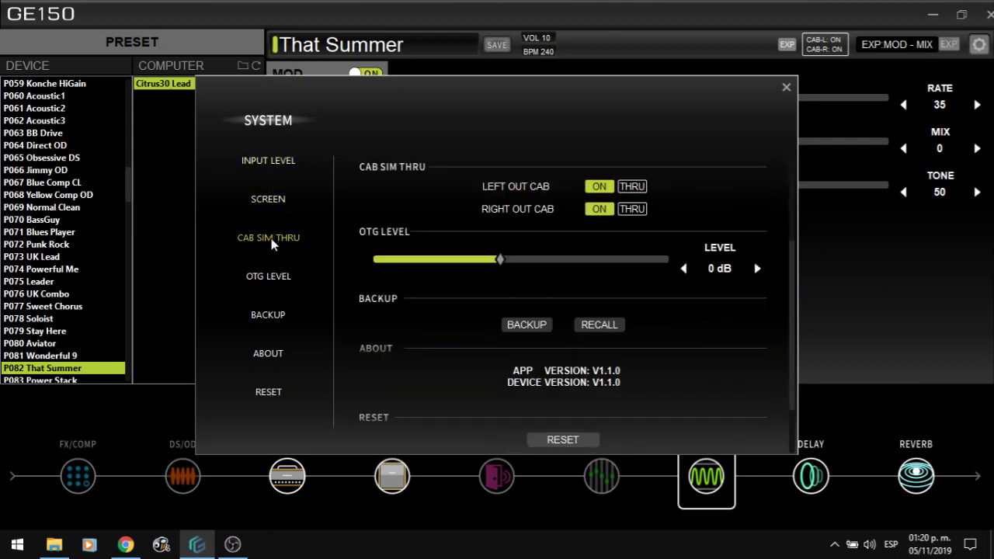
pyautogui.click(273, 284)
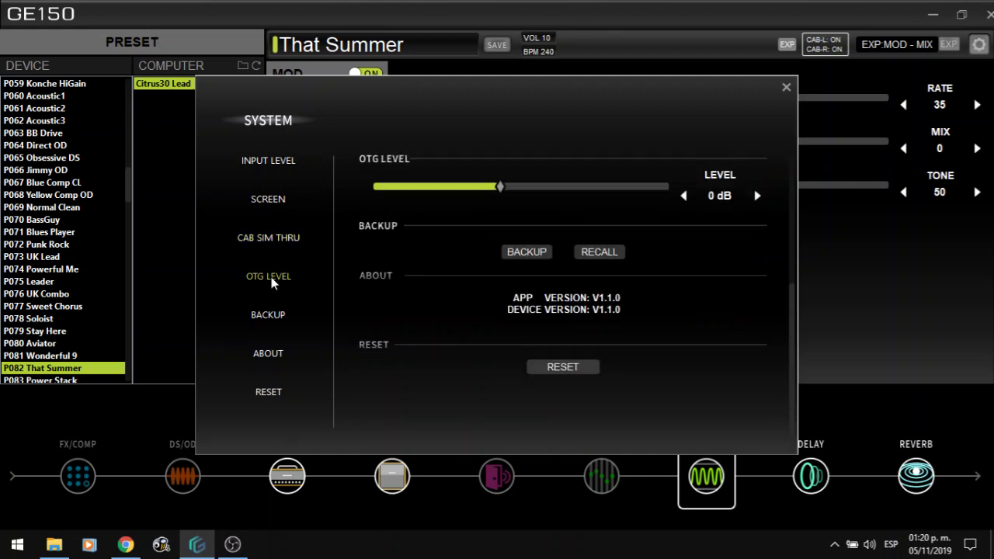
pyautogui.click(273, 318)
pyautogui.click(274, 359)
pyautogui.click(785, 89)
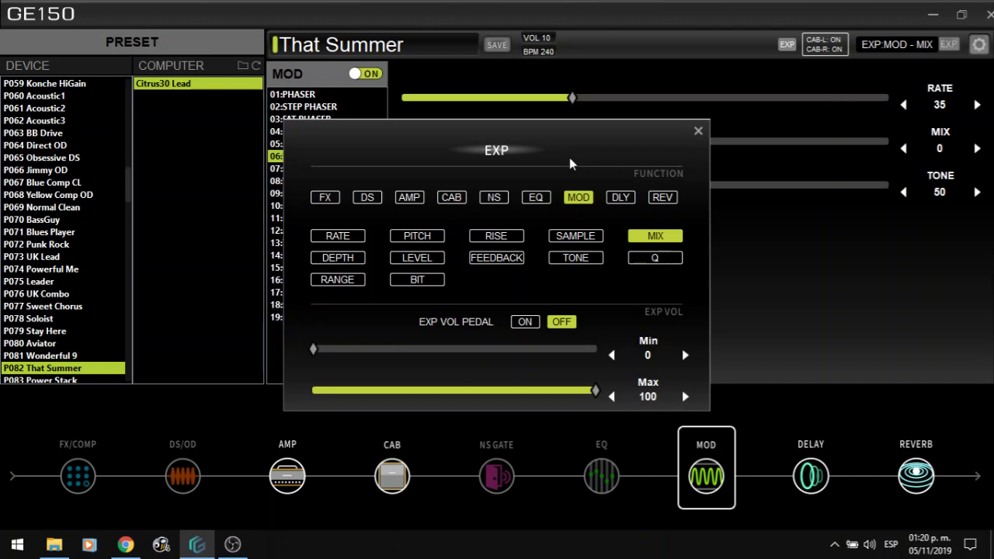
# Move on from P082 That Summer to preset P084 Phaser, dismissing the EXP pedal settings to view its MOD settings.
pyautogui.press('Escape')
pyautogui.press('Down')
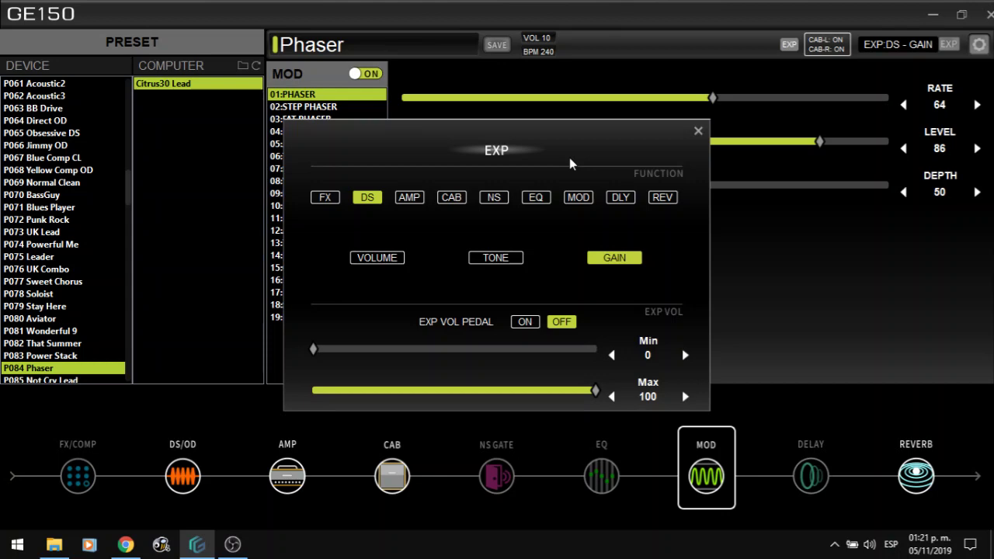
pyautogui.press('Escape')
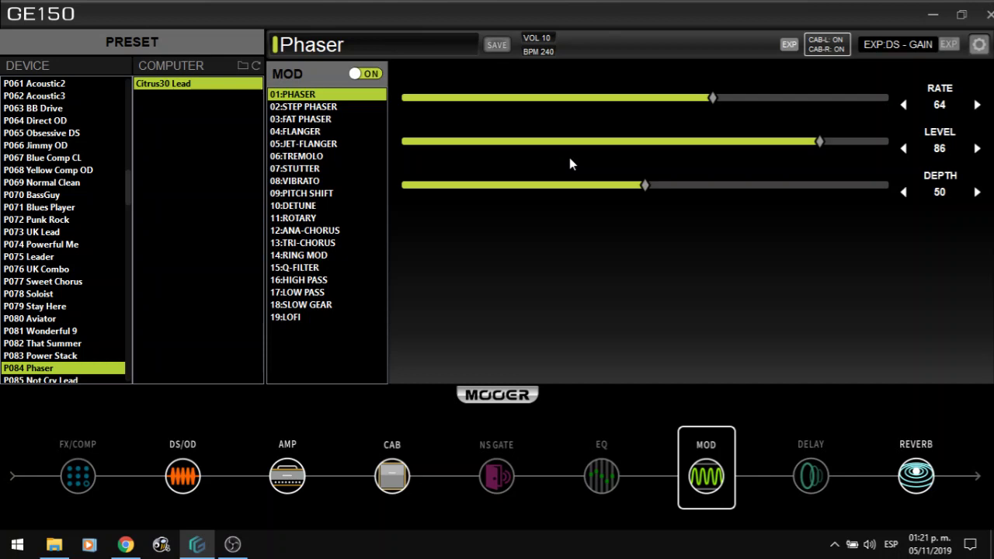
# Move on to preset P089 A Dream with the DS/OD settings in view and open its MOD settings.
pyautogui.click(185, 472)
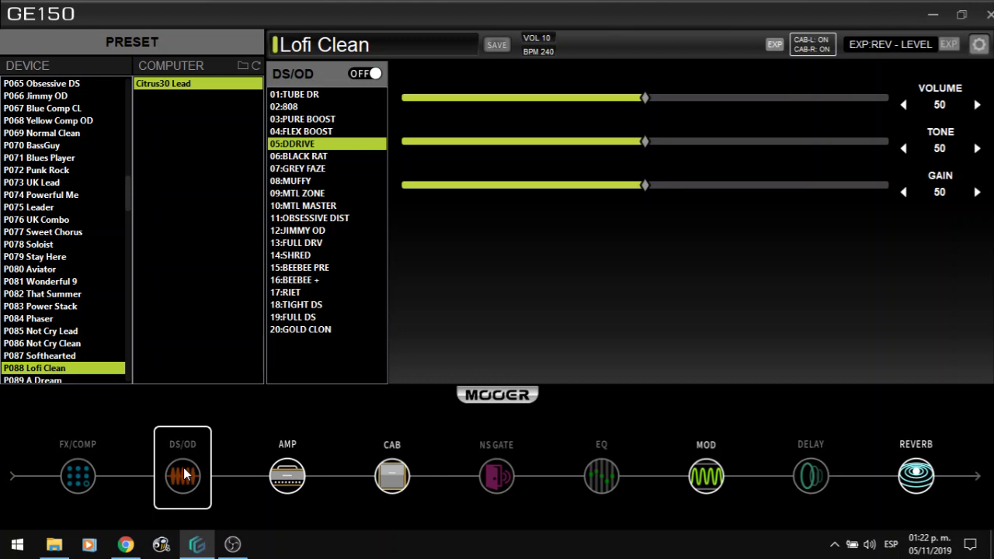
pyautogui.press('Down')
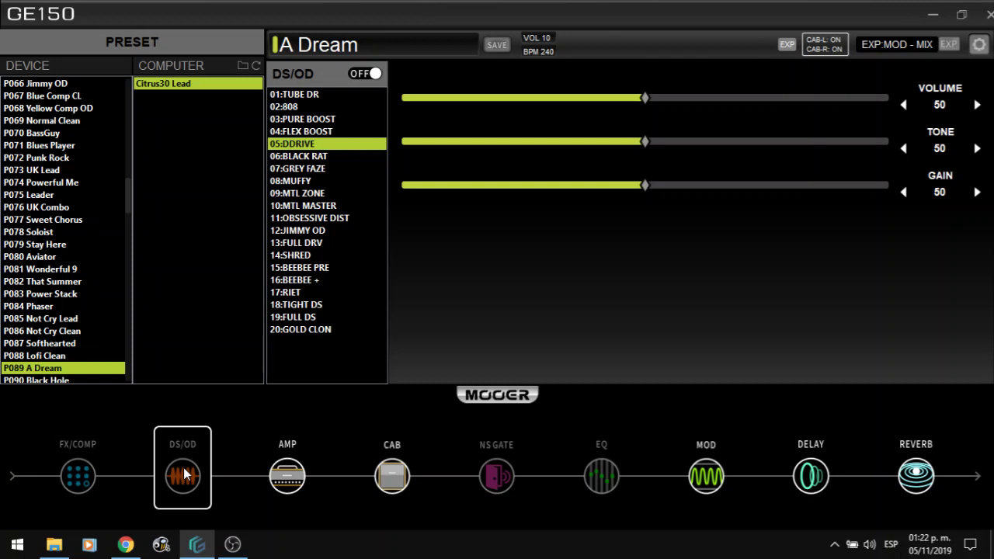
pyautogui.click(689, 481)
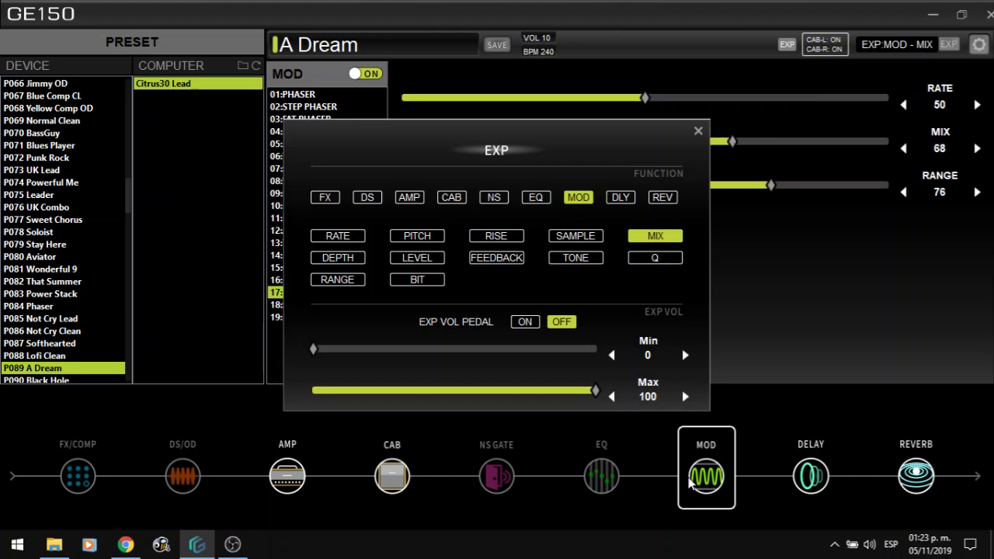
# Dismiss the EXP pedal settings and move on to presets P090 Black Hole and P091 Blue, viewing their REVERB and MOD settings.
pyautogui.press('Escape')
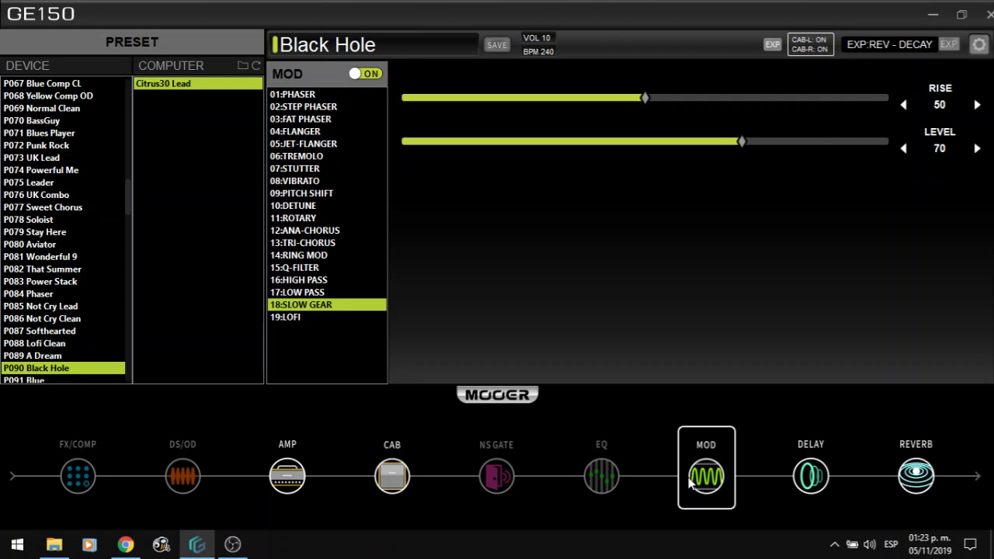
pyautogui.click(919, 486)
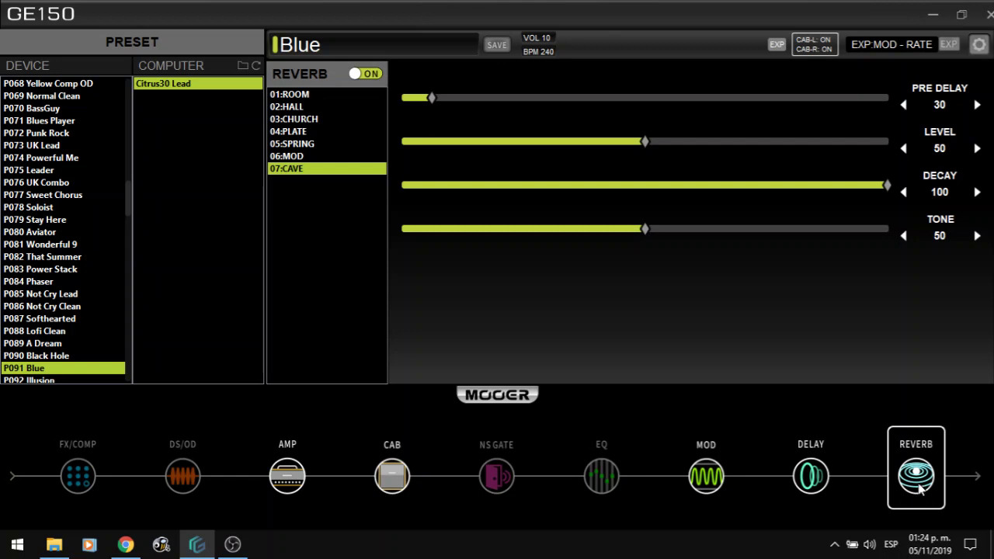
pyautogui.click(728, 503)
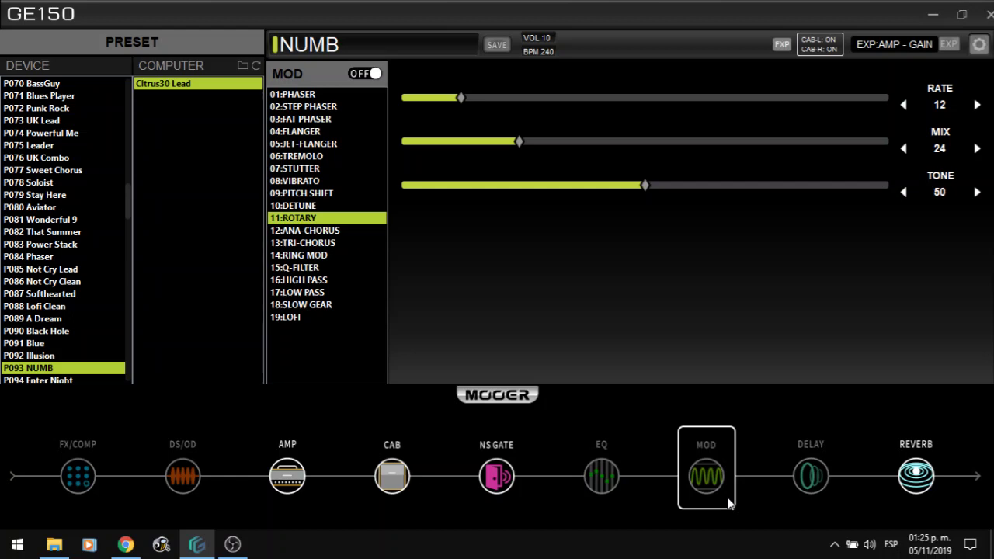
# Open the AMP settings and move on from P093 NUMB to P095 True Love, viewing its DS/OD settings as well.
pyautogui.click(271, 433)
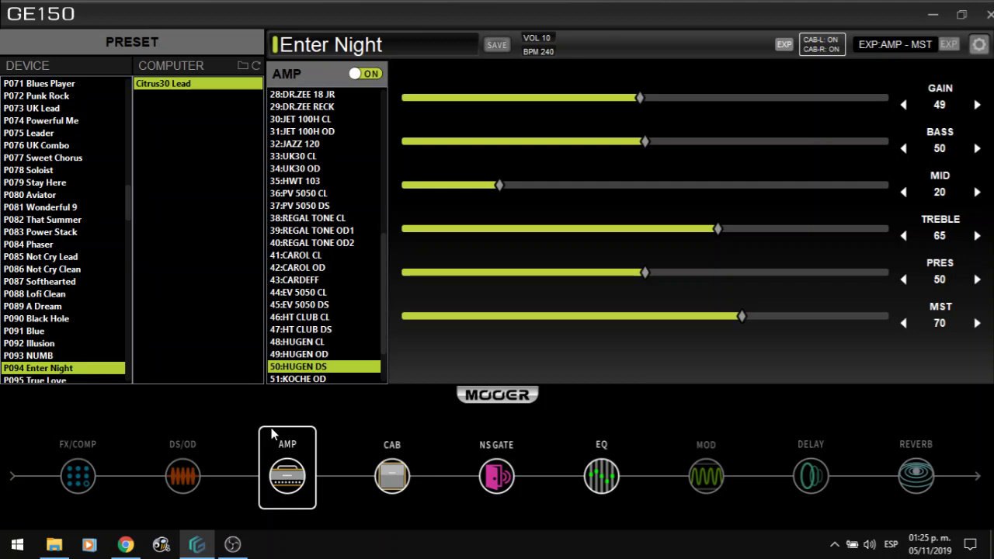
pyautogui.press('Down')
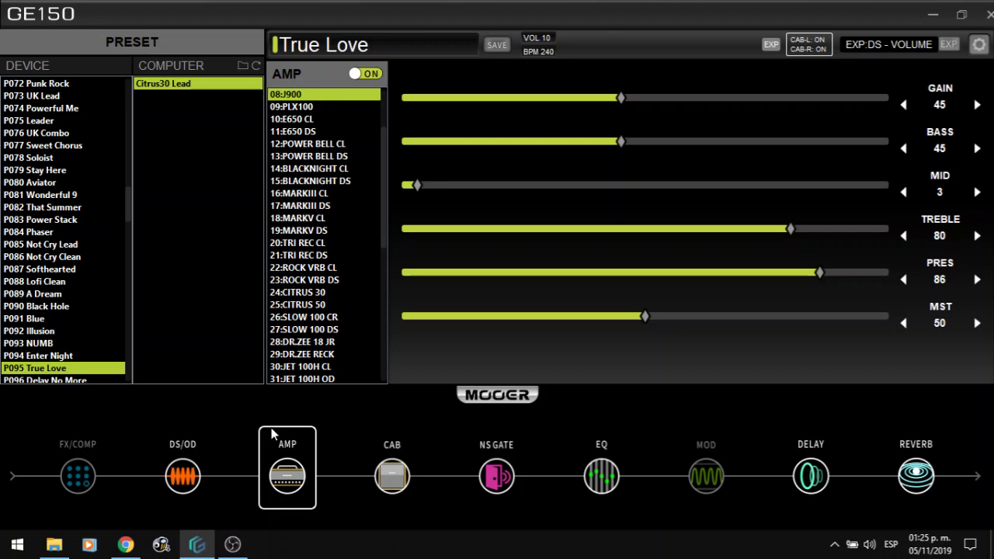
pyautogui.click(188, 506)
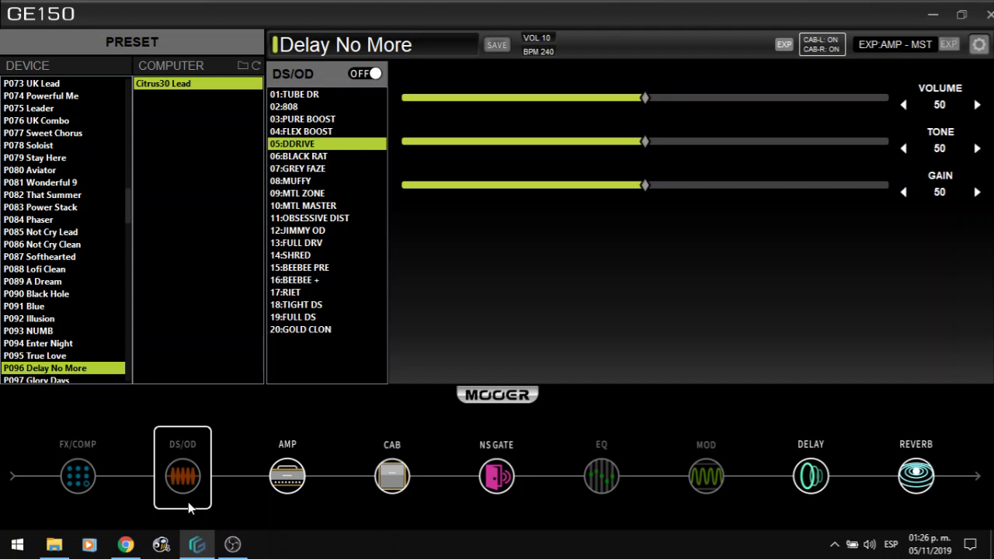
# Return to the AMP settings and step through the presets from P096 Delay No More to P100 Holiday Day.
pyautogui.click(268, 475)
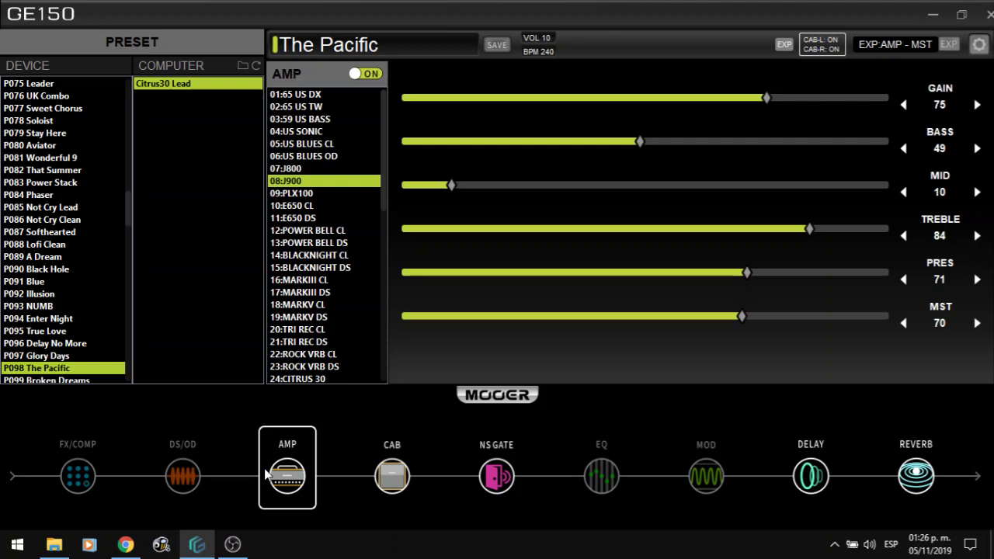
pyautogui.press('Down')
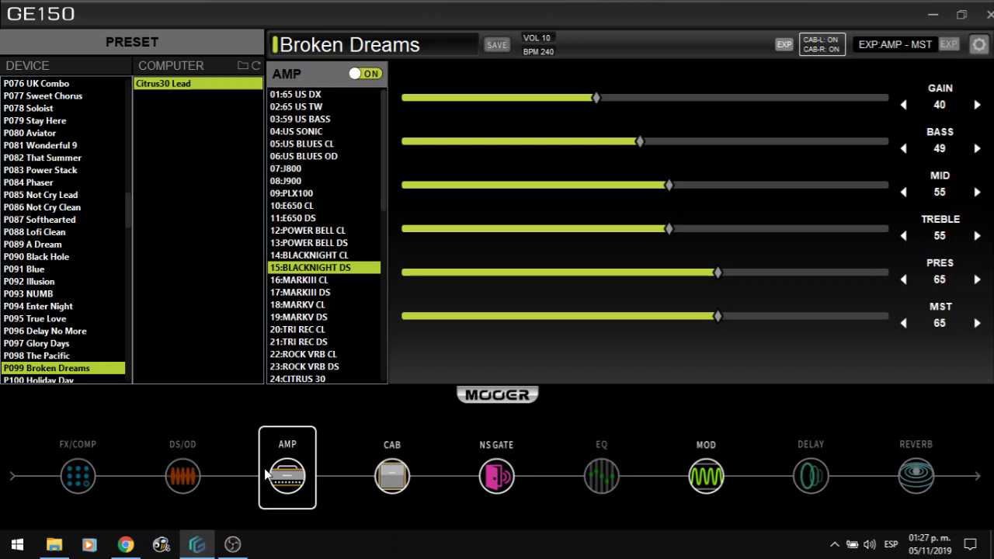
pyautogui.press('Down')
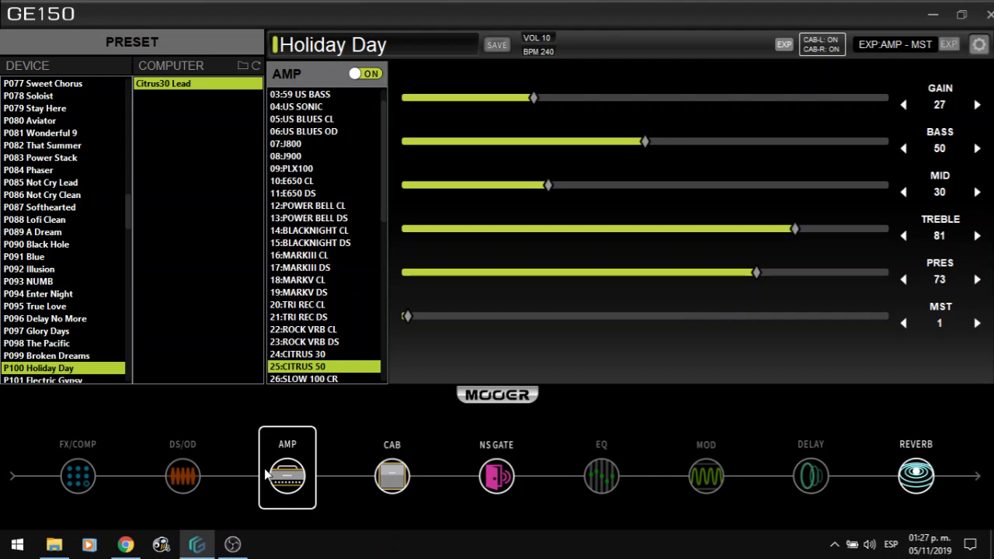
# Switch to OBS Studio.
pyautogui.click(232, 544)
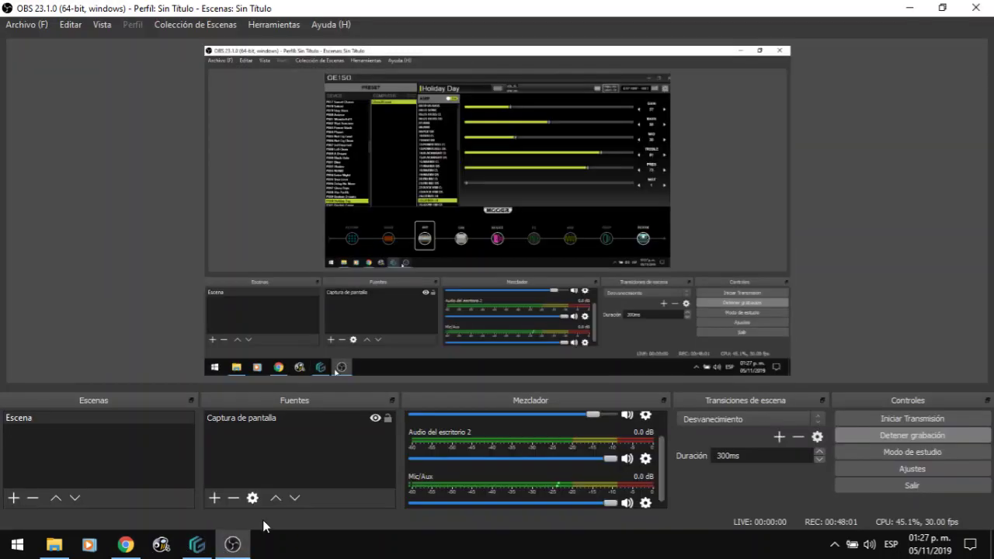